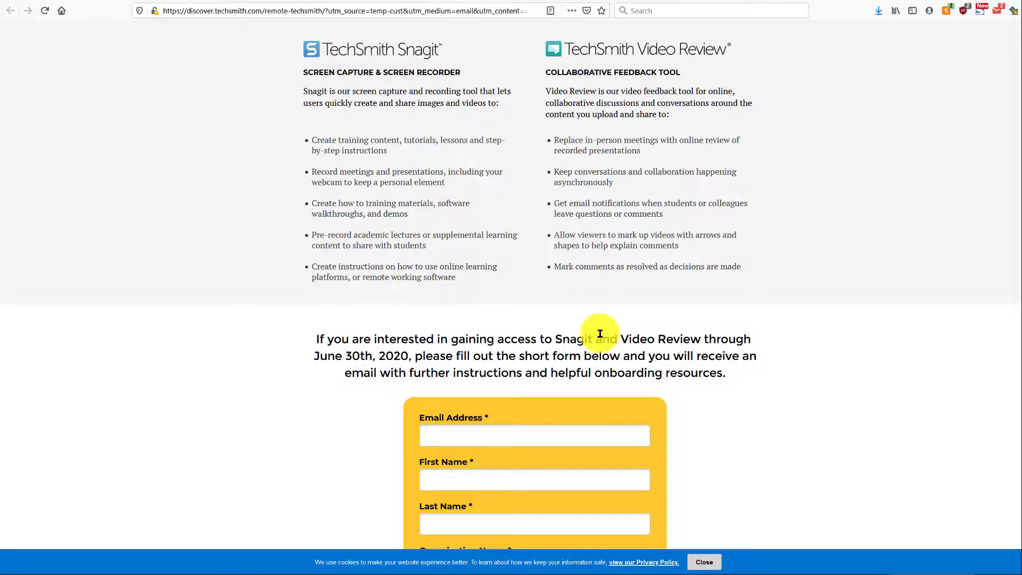
Step: Switch to the TechSmith email in Gmail and open its linked page for installing Snagit
{"action": "scroll", "coordinate": [596, 332], "scroll_direction": "down", "scroll_amount": 2}
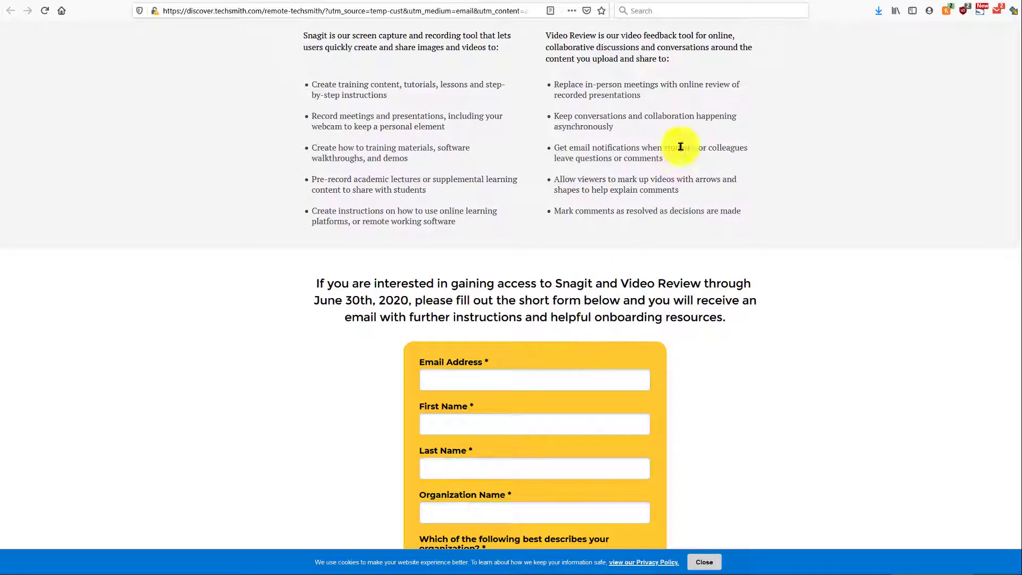
{"action": "key", "text": "ctrl+Tab"}
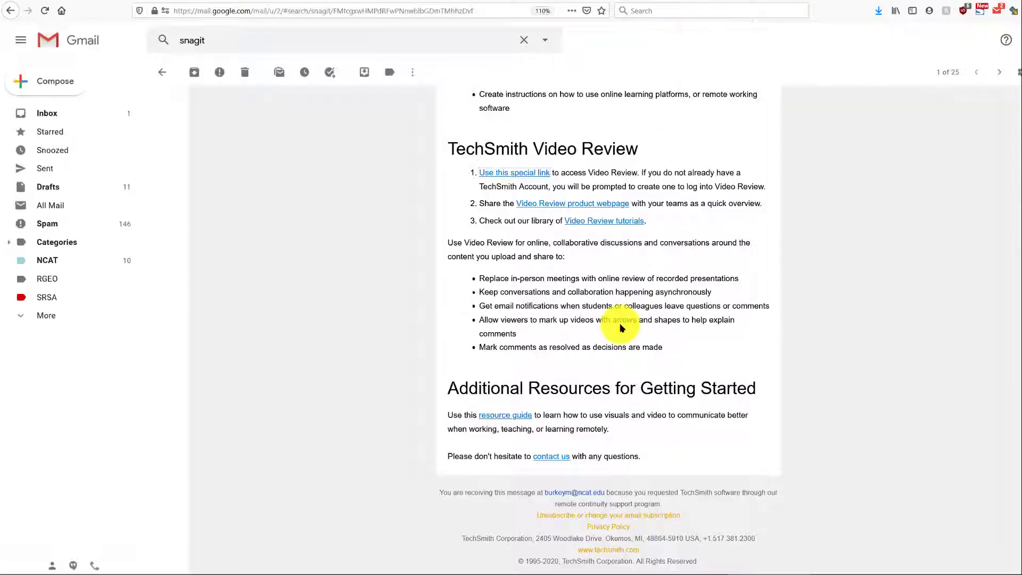
{"action": "scroll", "coordinate": [621, 328], "scroll_direction": "up", "scroll_amount": 10}
{"action": "scroll", "coordinate": [621, 328], "scroll_direction": "down", "scroll_amount": 3}
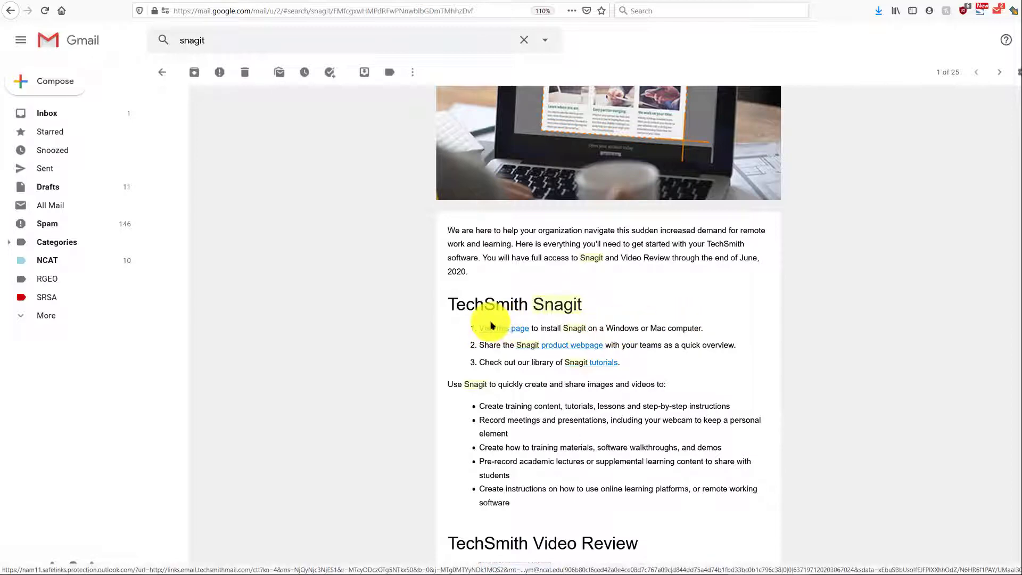
{"action": "scroll", "coordinate": [489, 329], "scroll_direction": "down", "scroll_amount": 2}
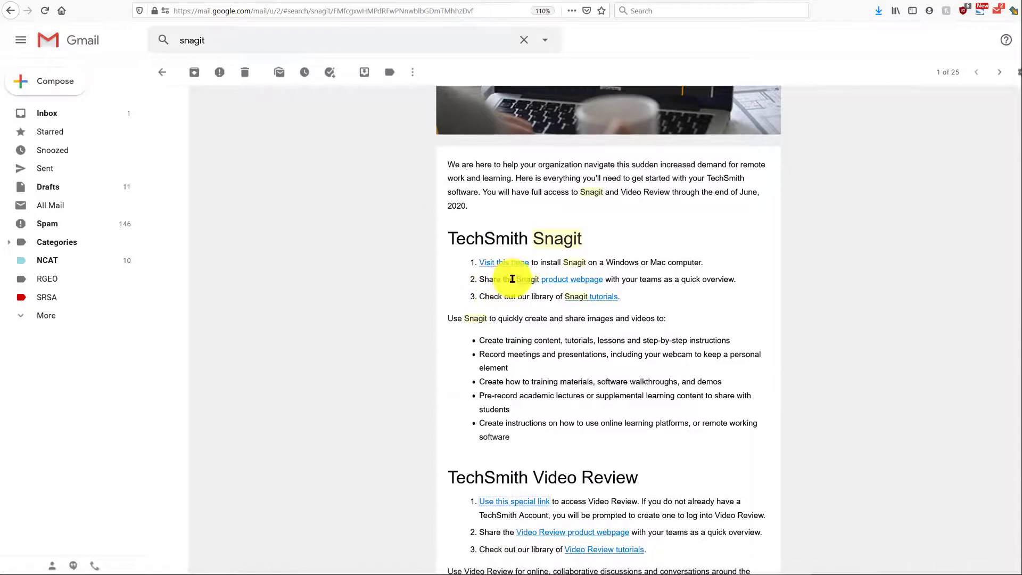
{"action": "scroll", "coordinate": [469, 270], "scroll_direction": "up", "scroll_amount": 3}
{"action": "left_click", "coordinate": [507, 327]}
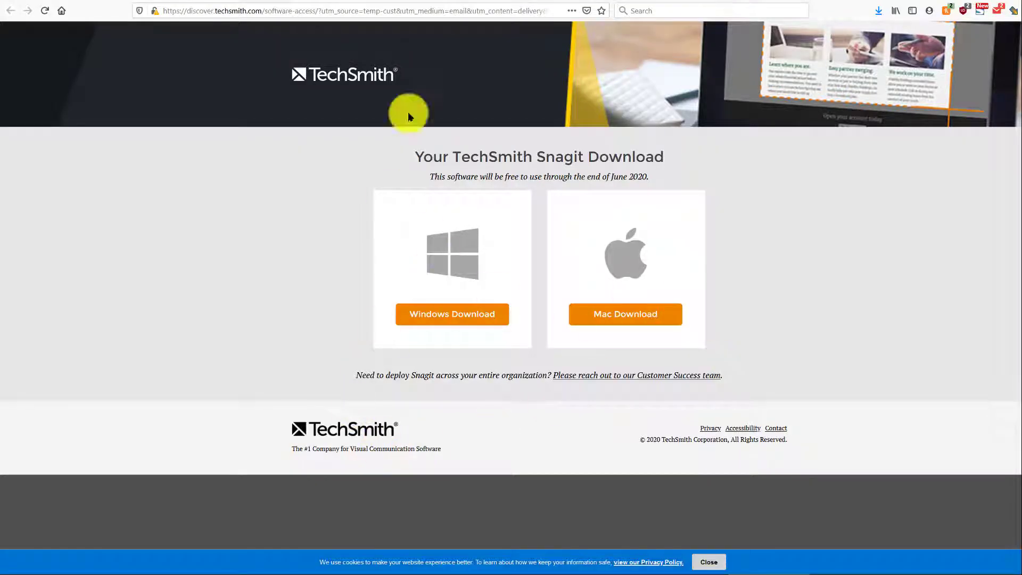
Step: Download the Windows version of Snagit and launch the snagit.exe installer
{"action": "left_click", "coordinate": [444, 309]}
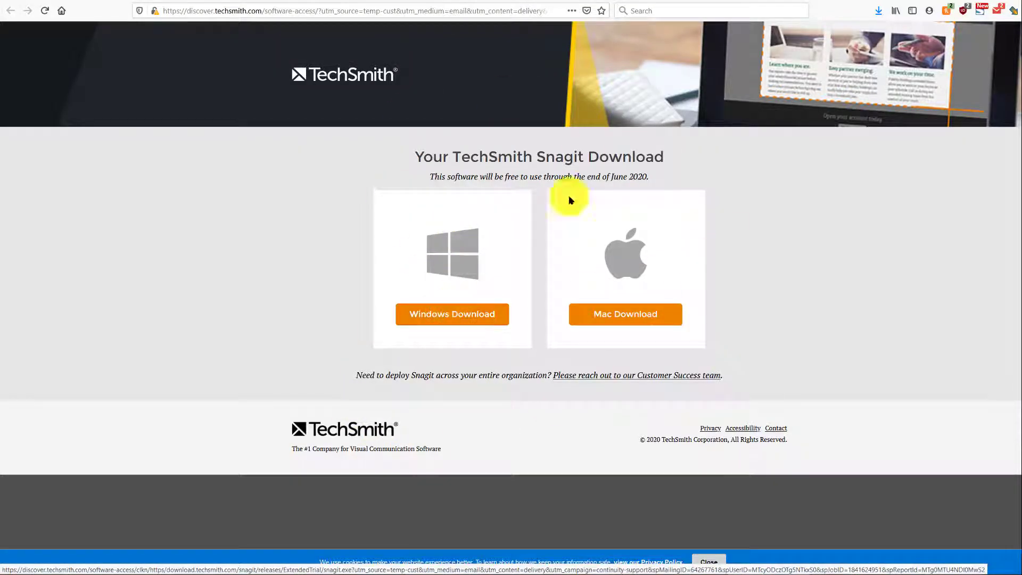
{"action": "left_click", "coordinate": [878, 11]}
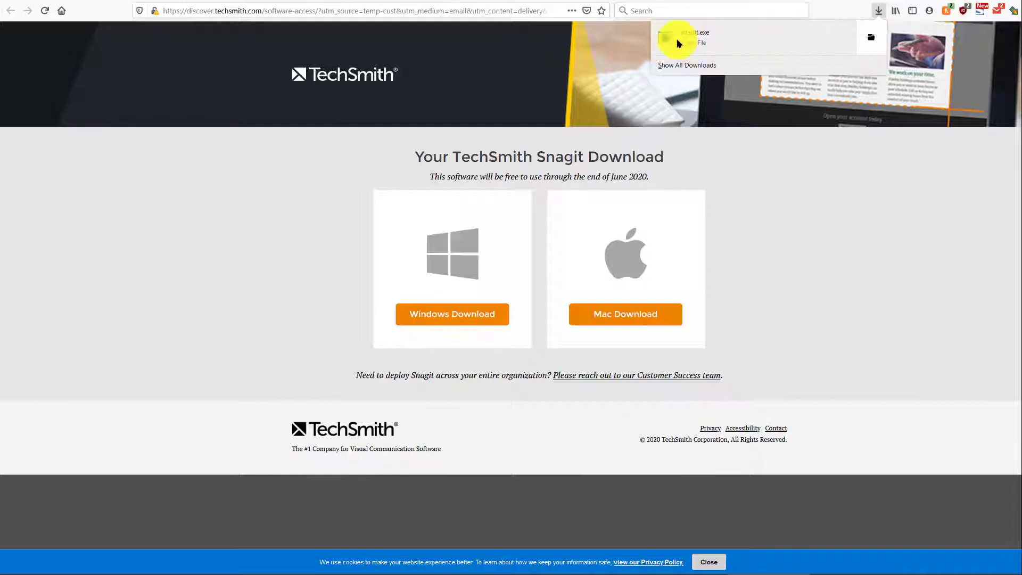
{"action": "left_click", "coordinate": [779, 209]}
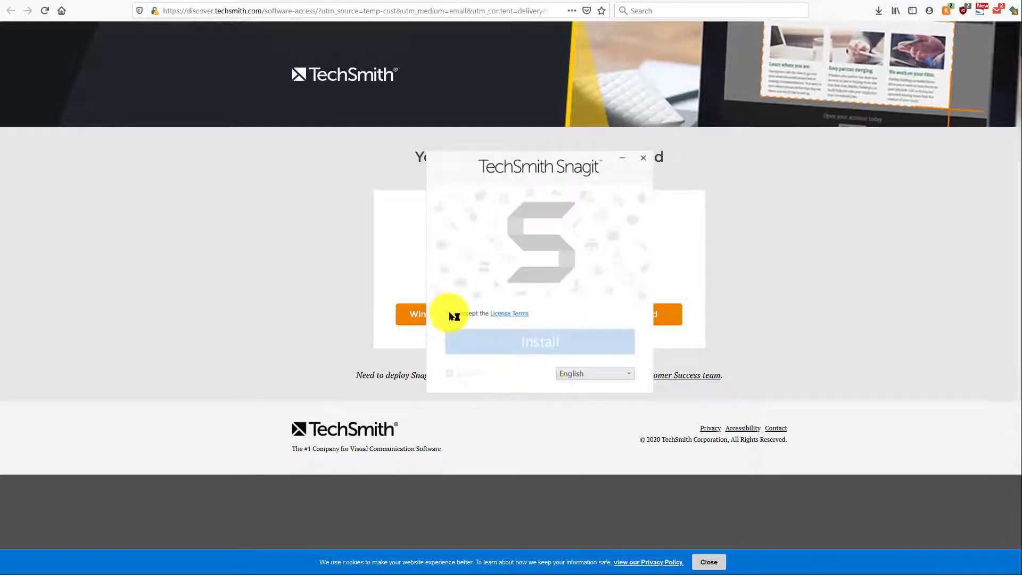
Step: Accept the license terms and install Snagit, dismissing the Acrobat Distiller messages and declining to override the existing capture hotkey
{"action": "left_click", "coordinate": [450, 313]}
{"action": "key", "text": "Return"}
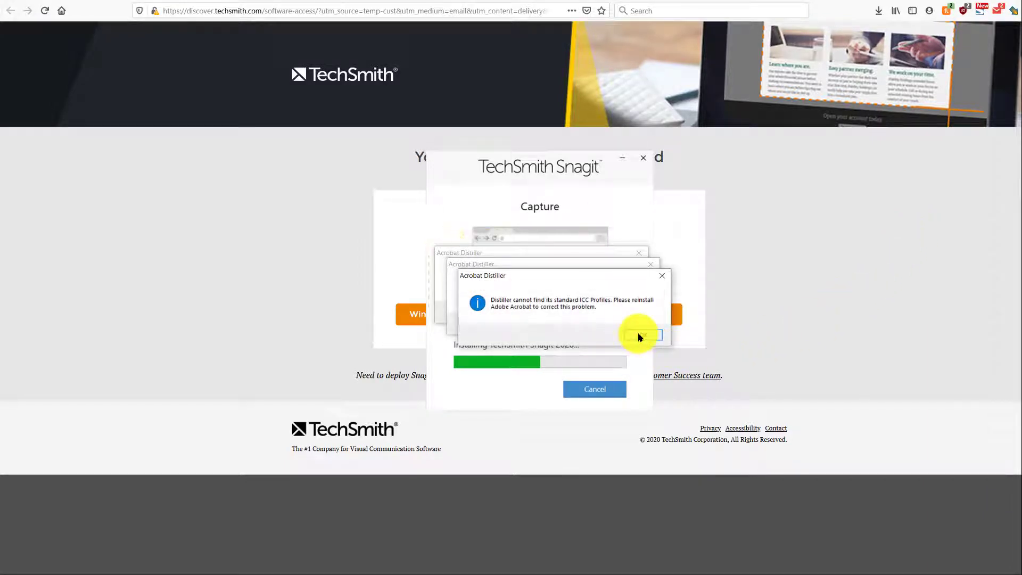
{"action": "left_click", "coordinate": [640, 336]}
{"action": "left_click", "coordinate": [628, 324]}
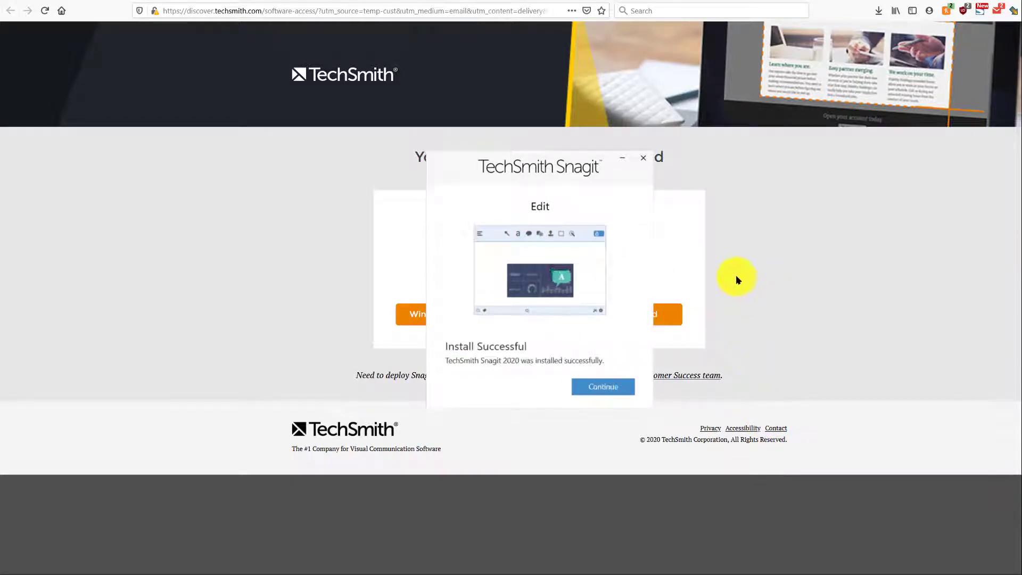
{"action": "left_click", "coordinate": [600, 388]}
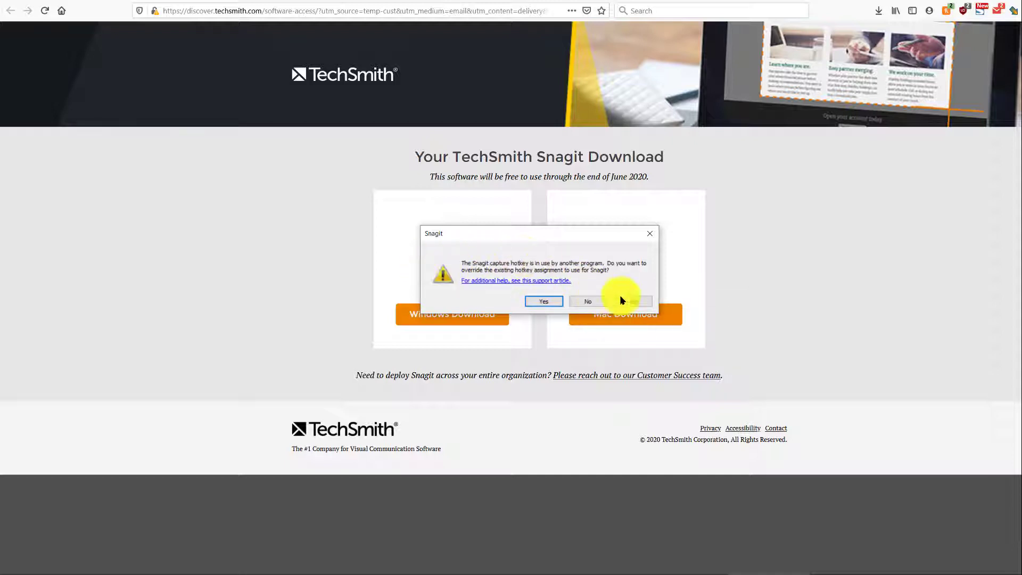
{"action": "left_click", "coordinate": [588, 301]}
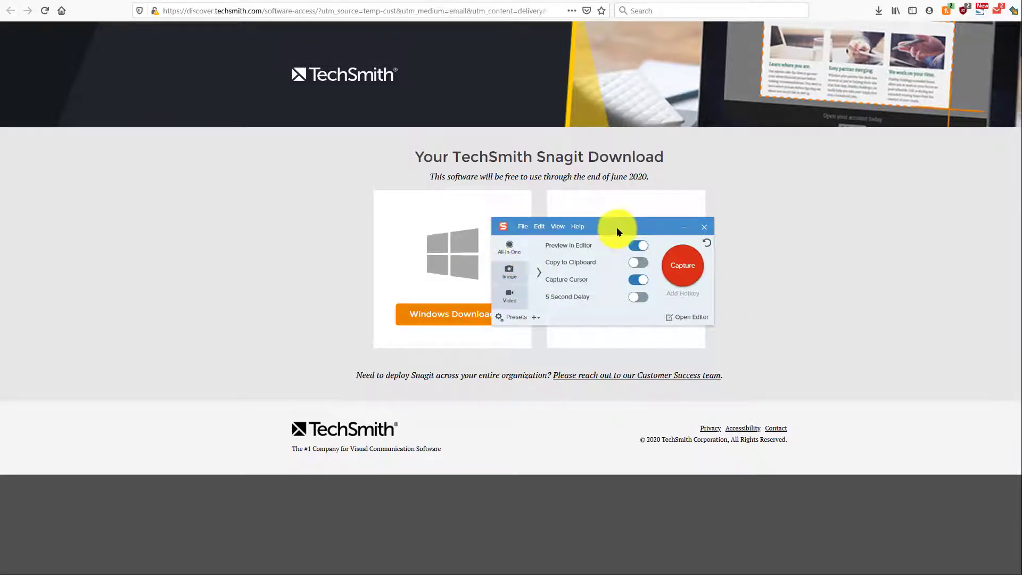
Step: Move the Snagit capture window up over the page header and start an All-in-One capture, continuing past the area capture tutorial
{"action": "left_click_drag", "start_coordinate": [617, 227], "coordinate": [599, 69]}
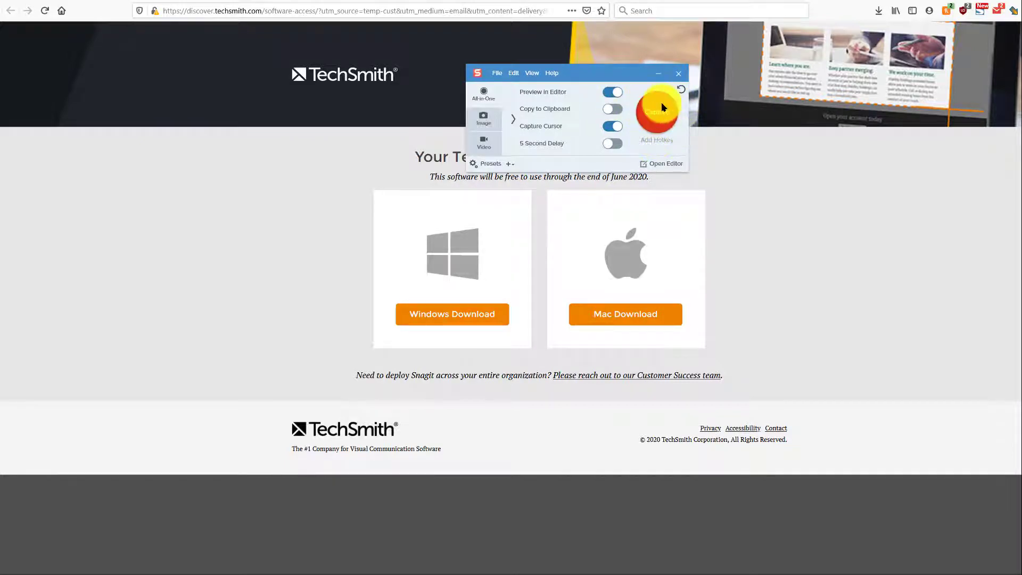
{"action": "left_click_drag", "start_coordinate": [604, 74], "coordinate": [654, 74]}
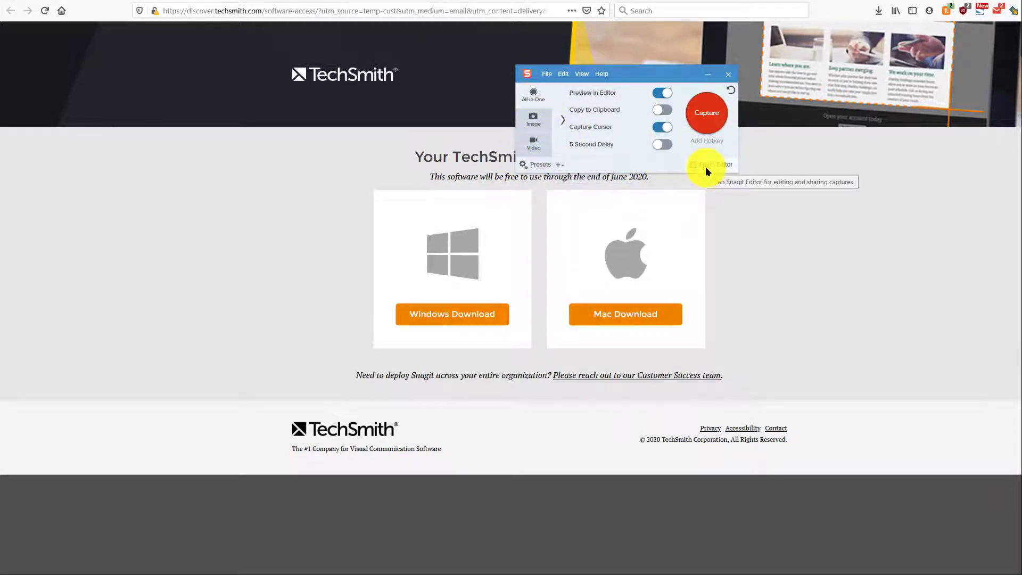
{"action": "left_click", "coordinate": [714, 111]}
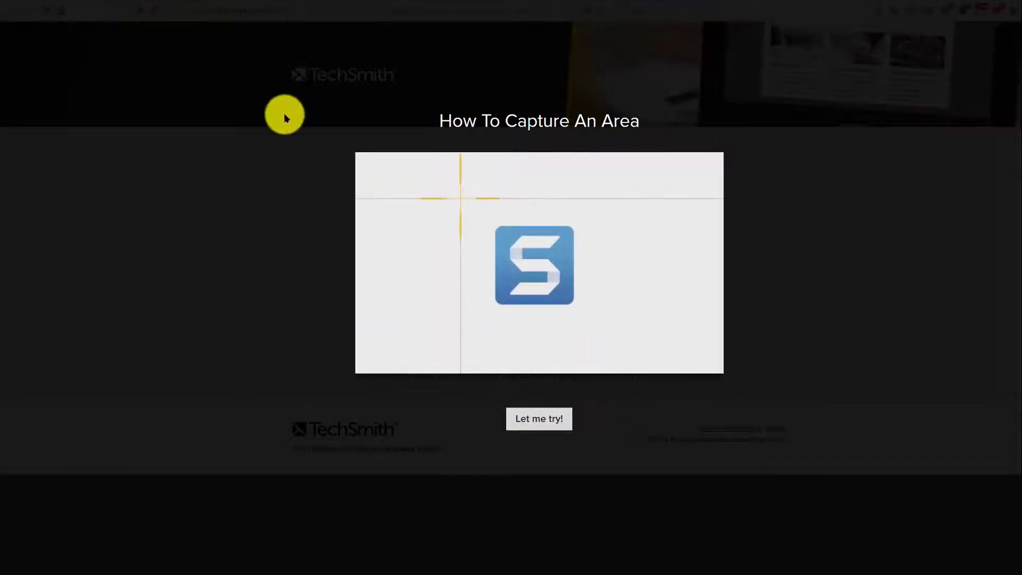
{"action": "left_click", "coordinate": [536, 415]}
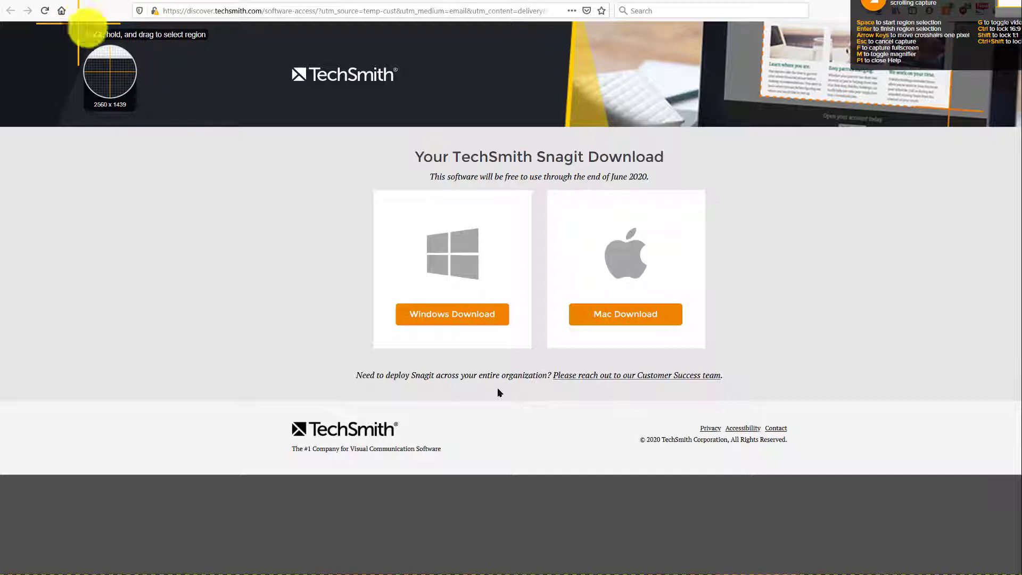
Step: Select a capture region of about 2154 x 1252 px over the download page and start recording it as video
{"action": "left_click_drag", "start_coordinate": [79, 23], "coordinate": [990, 556]}
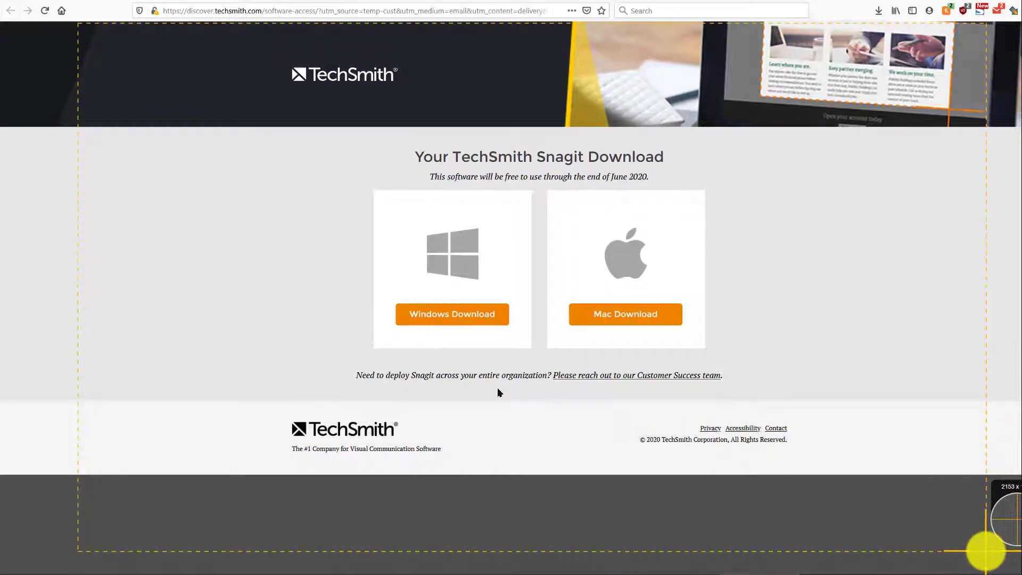
{"action": "left_click_drag", "start_coordinate": [985, 551], "coordinate": [986, 551]}
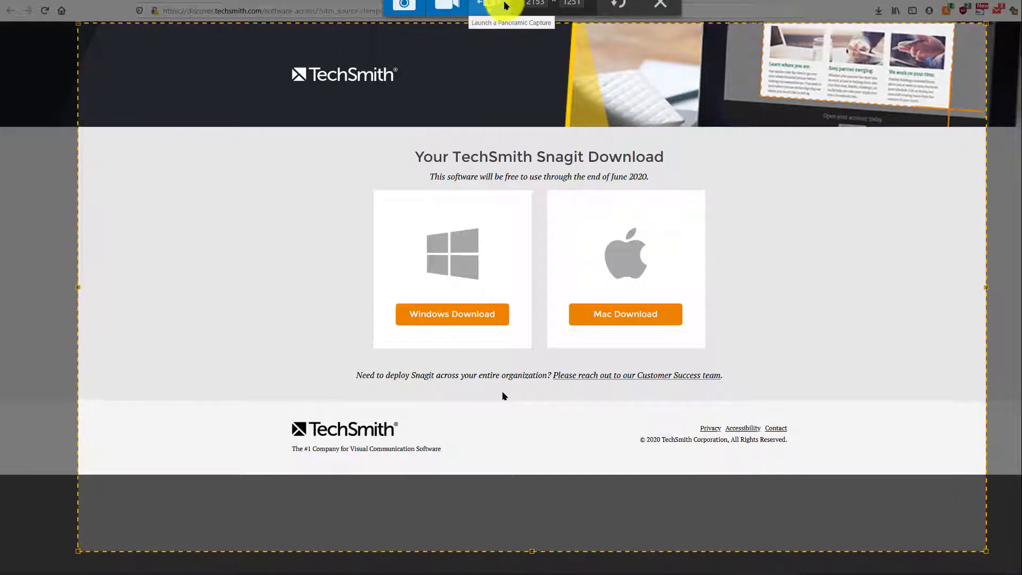
{"action": "left_click", "coordinate": [448, 9]}
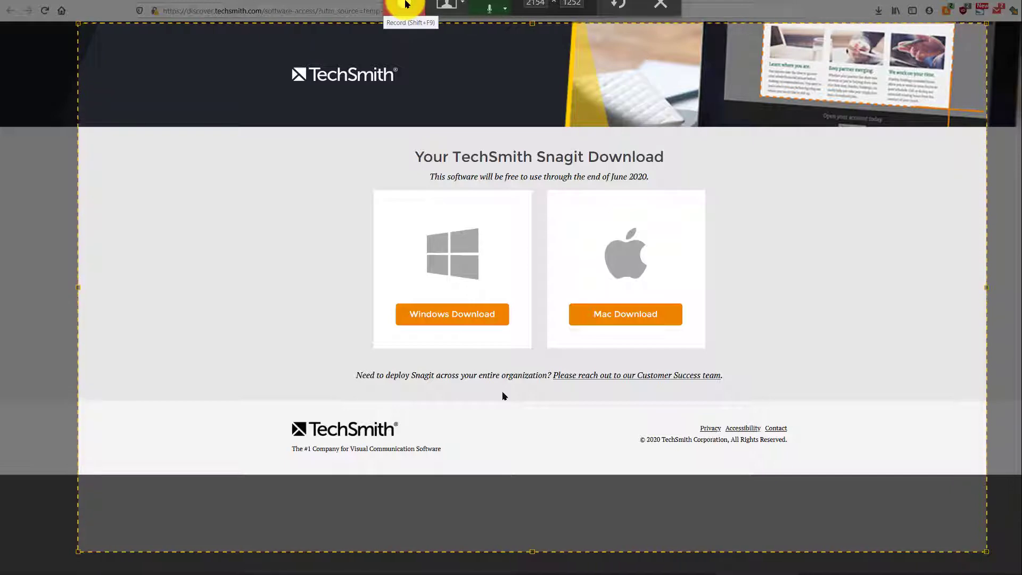
{"action": "left_click", "coordinate": [405, 4]}
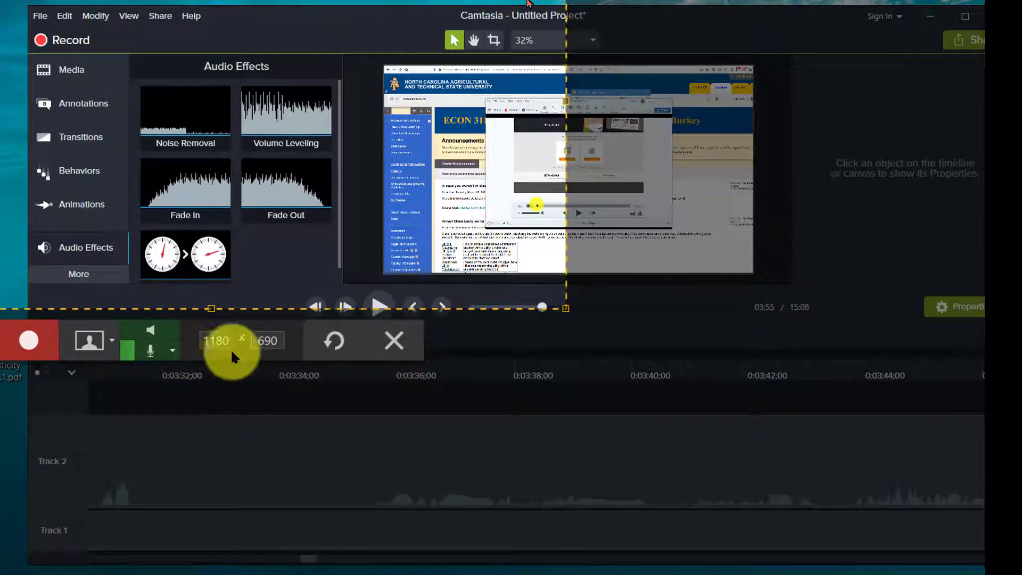
Step: Move the recording controls up over the capture region and check which microphones are available for the recording
{"action": "left_click_drag", "start_coordinate": [292, 344], "coordinate": [349, 122]}
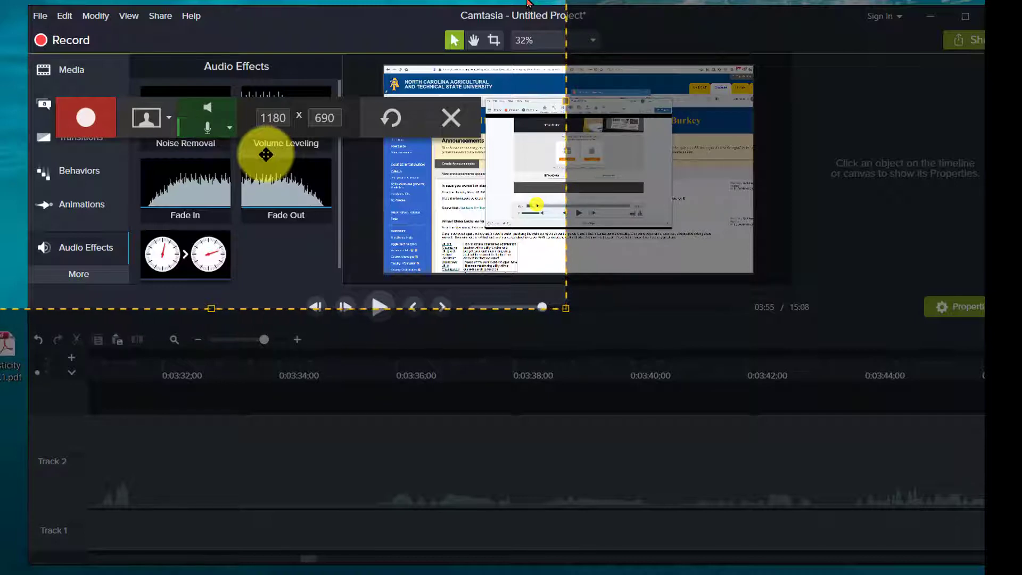
{"action": "left_click", "coordinate": [229, 128]}
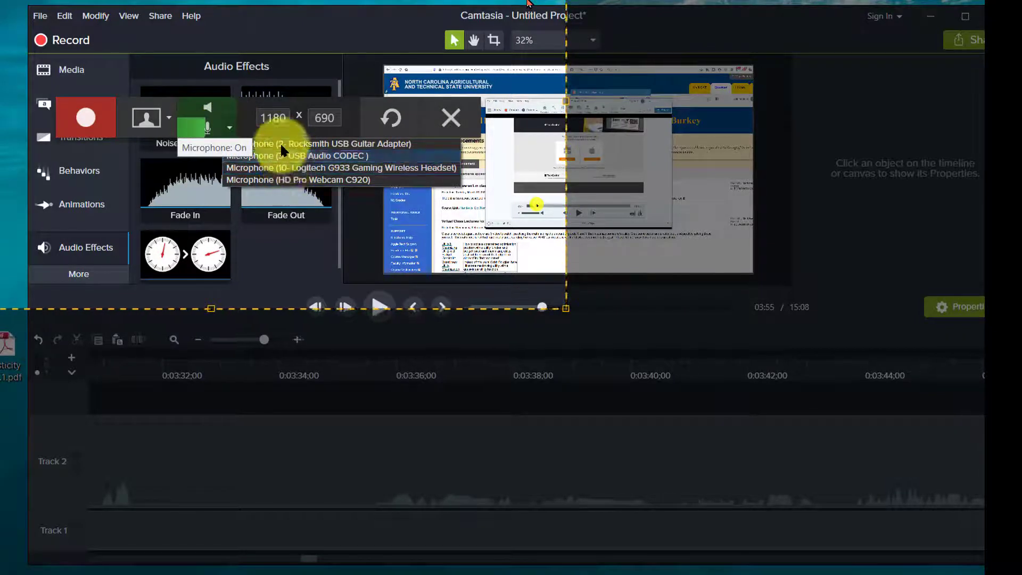
{"action": "left_click", "coordinate": [299, 36]}
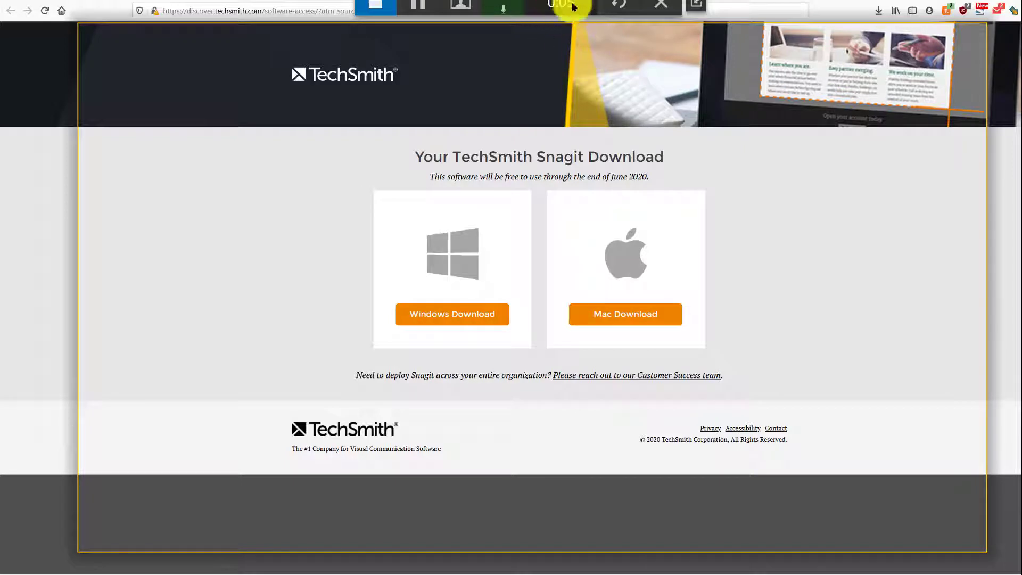
Step: Reposition the recording controls within the capture region and switch the webcam on and off again during the recording
{"action": "left_click_drag", "start_coordinate": [530, 11], "coordinate": [742, 6]}
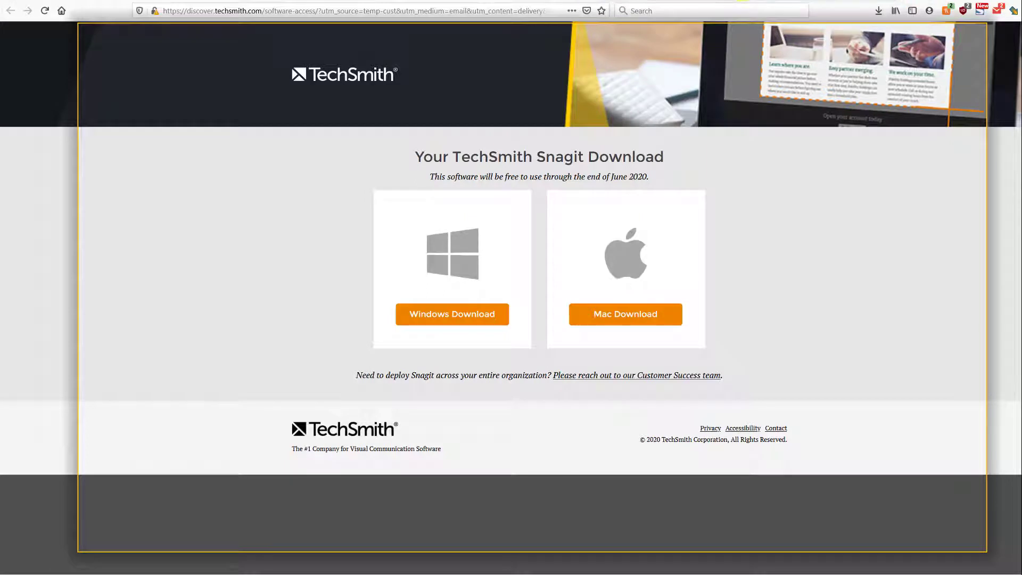
{"action": "mouse_move", "coordinate": [656, 1]}
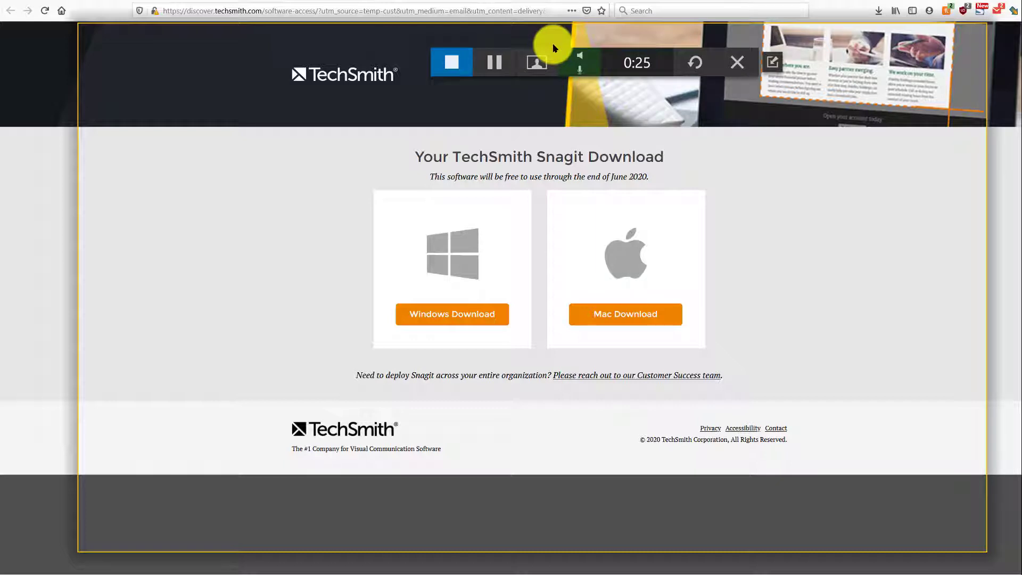
{"action": "left_click", "coordinate": [534, 66]}
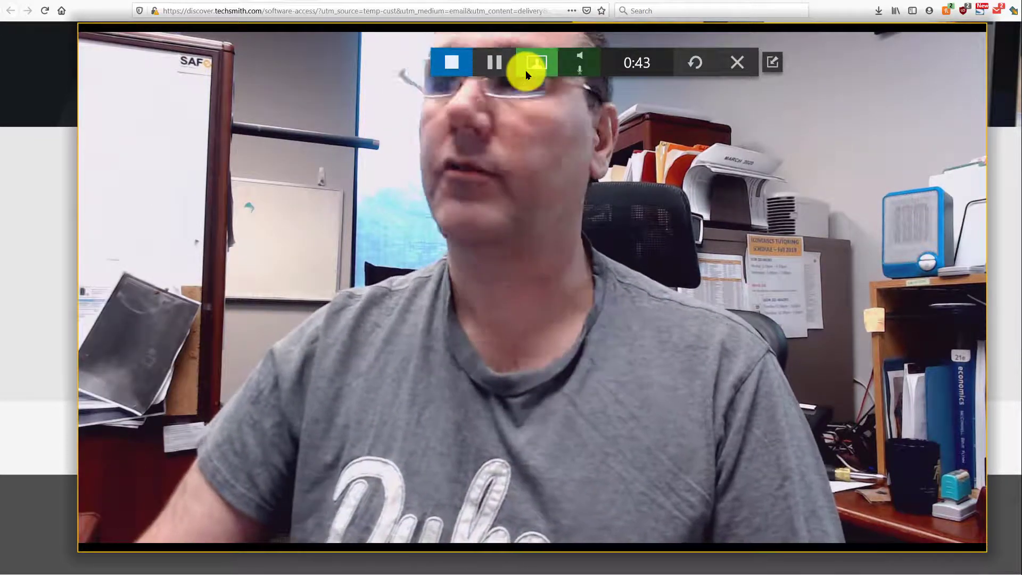
{"action": "left_click", "coordinate": [525, 70]}
Step: Bring up the ECON 311 announcements page in Blackboard and stop the video recording
{"action": "left_click", "coordinate": [1004, 1]}
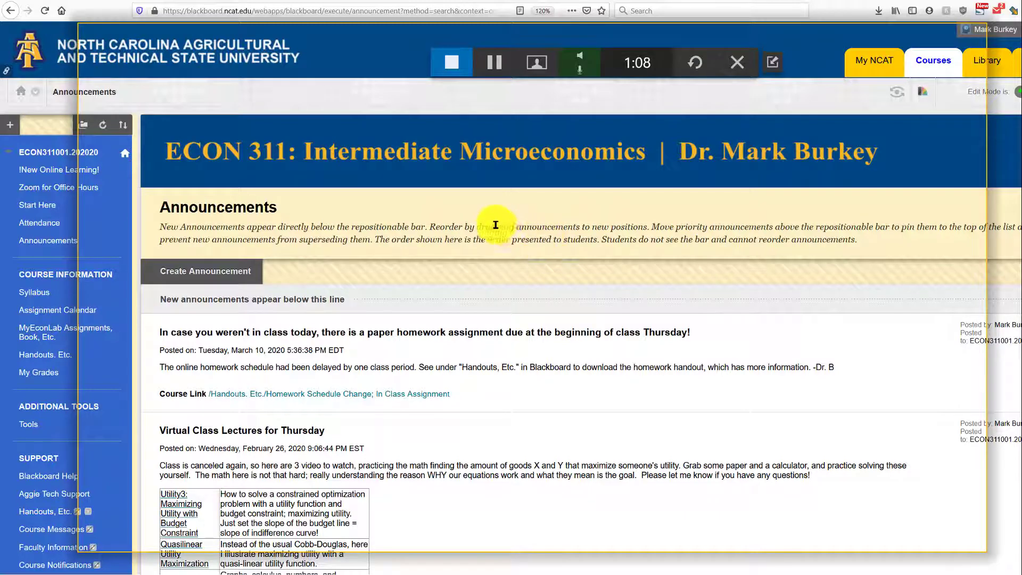
{"action": "left_click", "coordinate": [448, 59]}
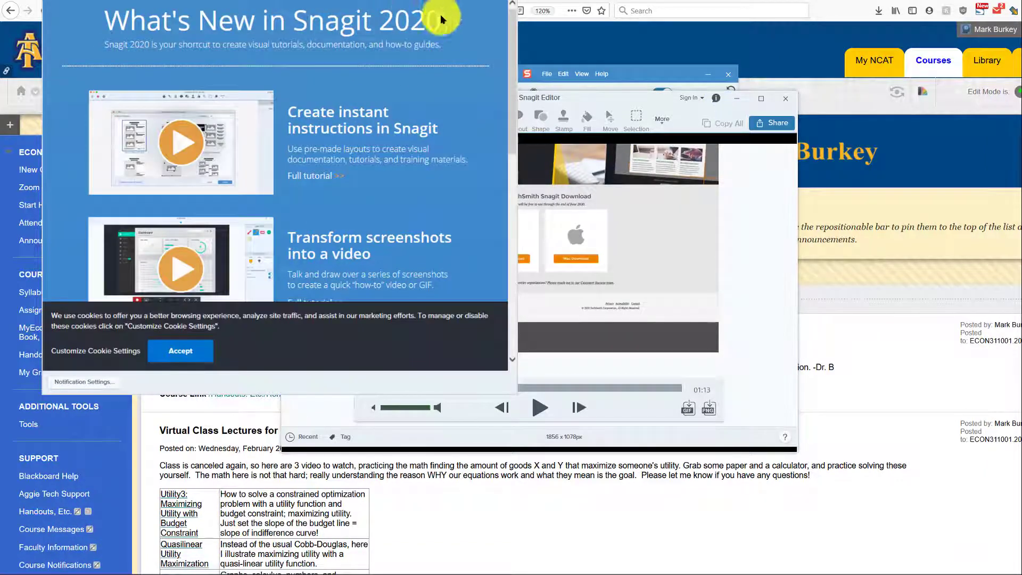
Step: Skim the What's New in Snagit 2020 window, accepting its cookies, and close it
{"action": "scroll", "coordinate": [232, 265], "scroll_direction": "down", "scroll_amount": 5}
{"action": "left_click", "coordinate": [184, 351]}
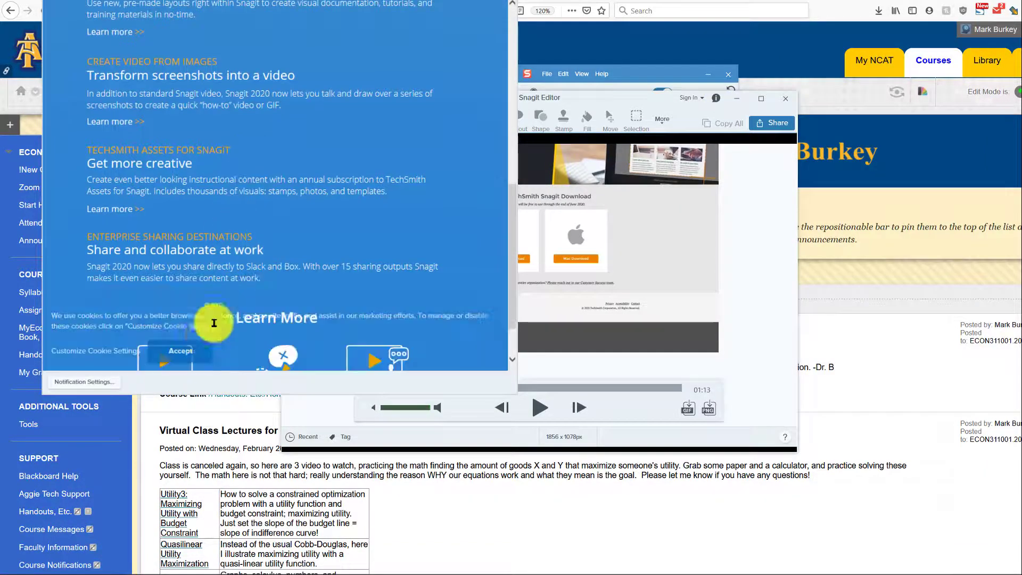
{"action": "scroll", "coordinate": [269, 176], "scroll_direction": "down", "scroll_amount": 2}
{"action": "scroll", "coordinate": [290, 244], "scroll_direction": "up", "scroll_amount": 10}
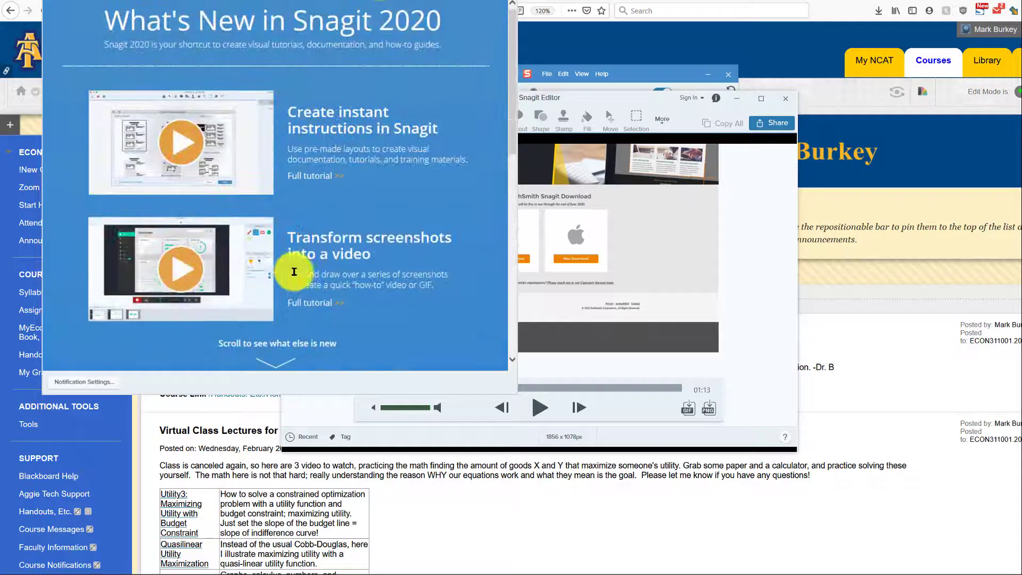
{"action": "left_click", "coordinate": [503, 3]}
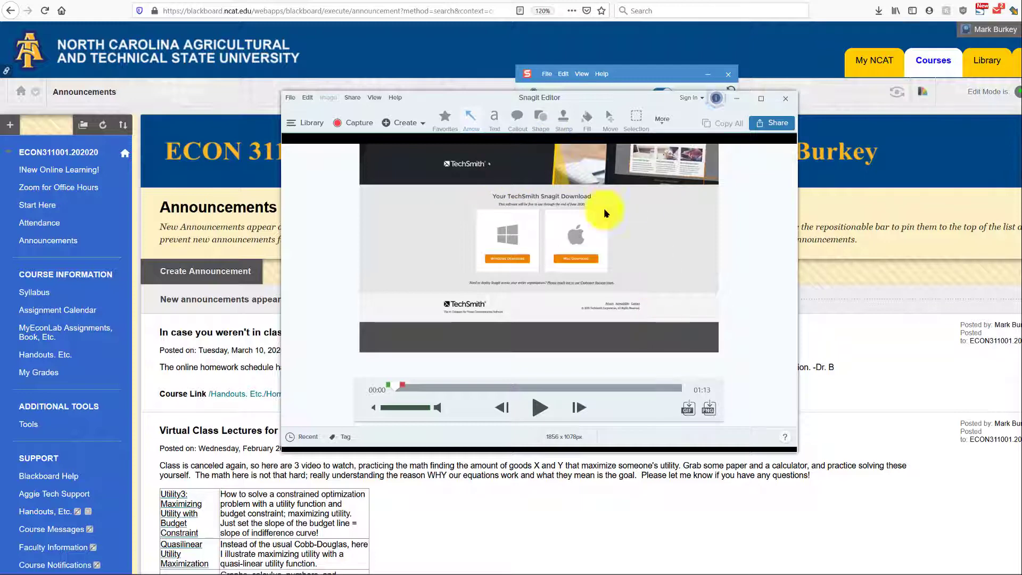
Step: Cut a section of about 11 seconds, ending at about 00:23, out of the recording in Snagit Editor
{"action": "left_click", "coordinate": [525, 405]}
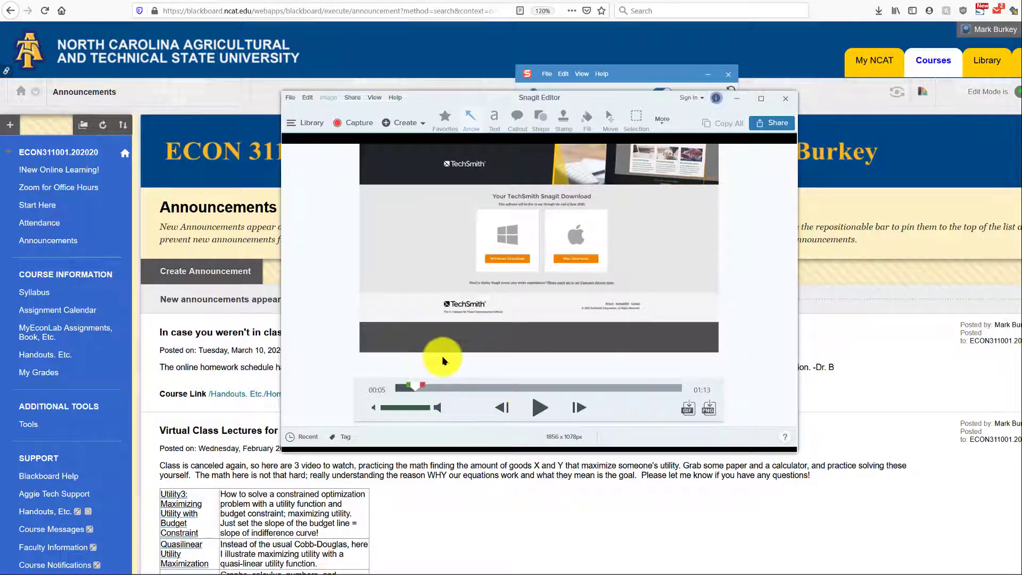
{"action": "mouse_move", "coordinate": [422, 387]}
{"action": "left_mouse_down"}
{"action": "mouse_move", "coordinate": [569, 398]}
{"action": "mouse_move", "coordinate": [493, 387]}
{"action": "left_mouse_up"}
{"action": "left_click_drag", "start_coordinate": [408, 384], "coordinate": [436, 386]}
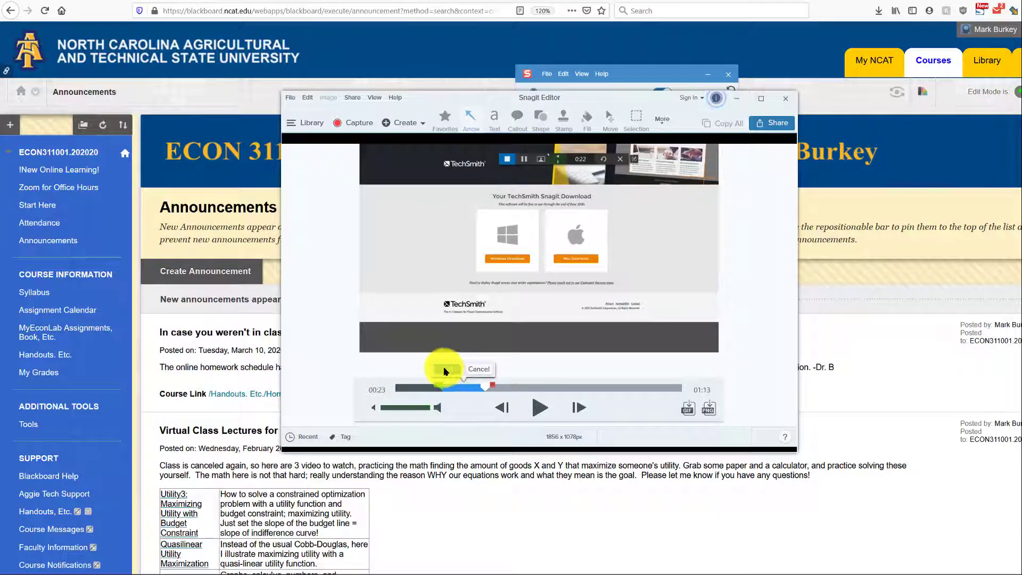
{"action": "left_click", "coordinate": [446, 369]}
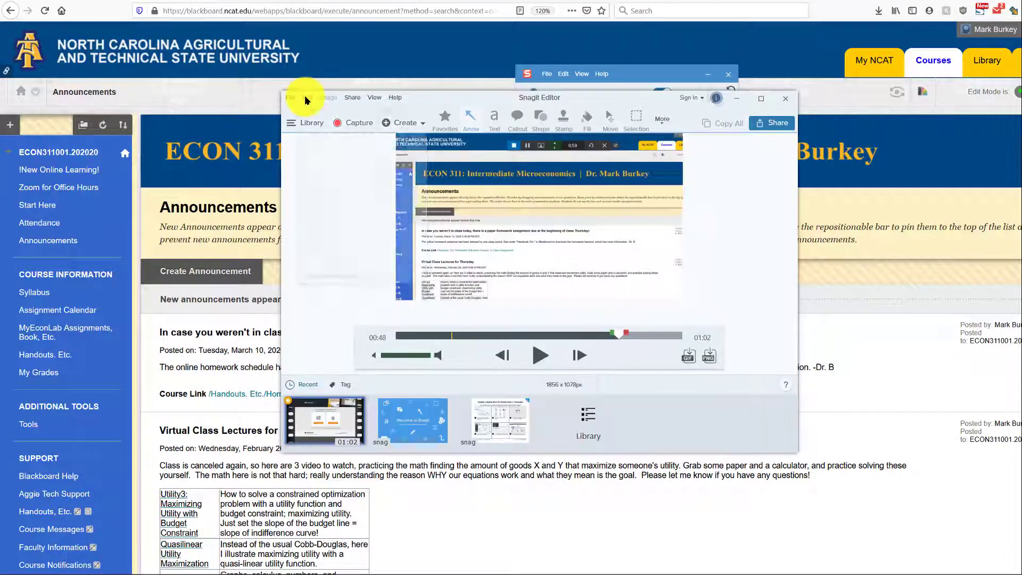
Step: Undo the last cut in the recording and mark a section of about 4 seconds around 00:24
{"action": "left_click", "coordinate": [306, 97]}
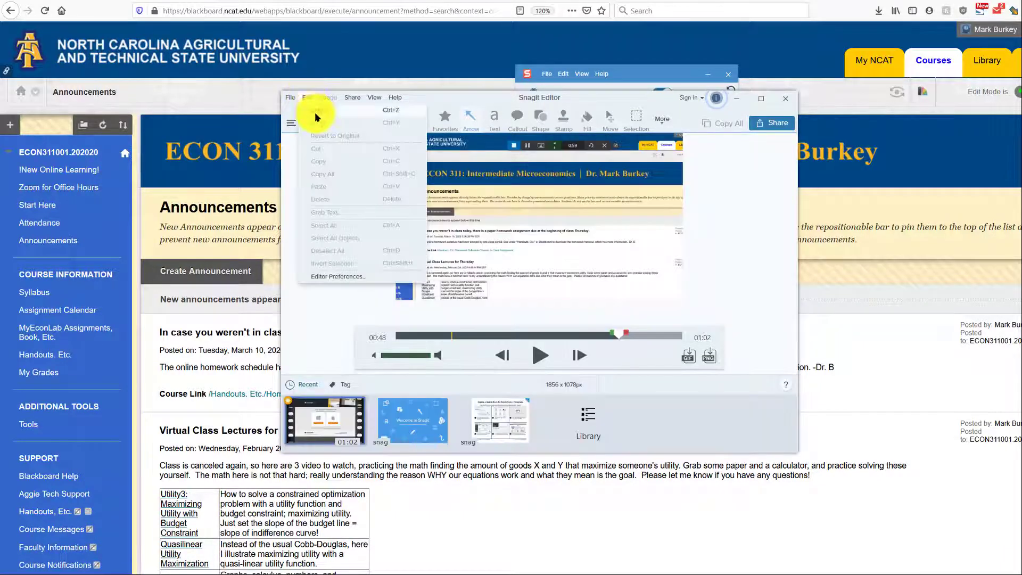
{"action": "left_click", "coordinate": [315, 111]}
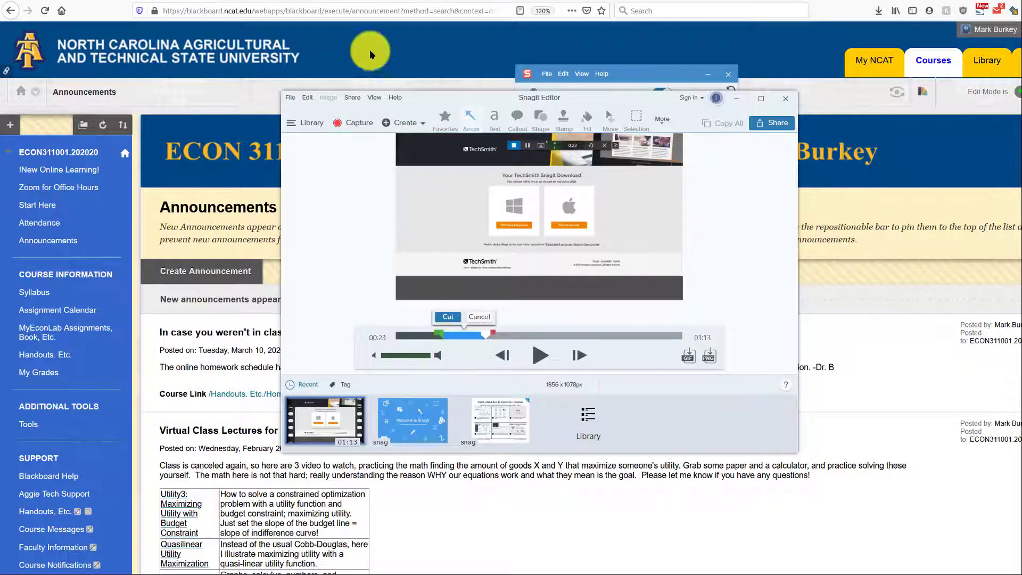
{"action": "left_click", "coordinate": [306, 99]}
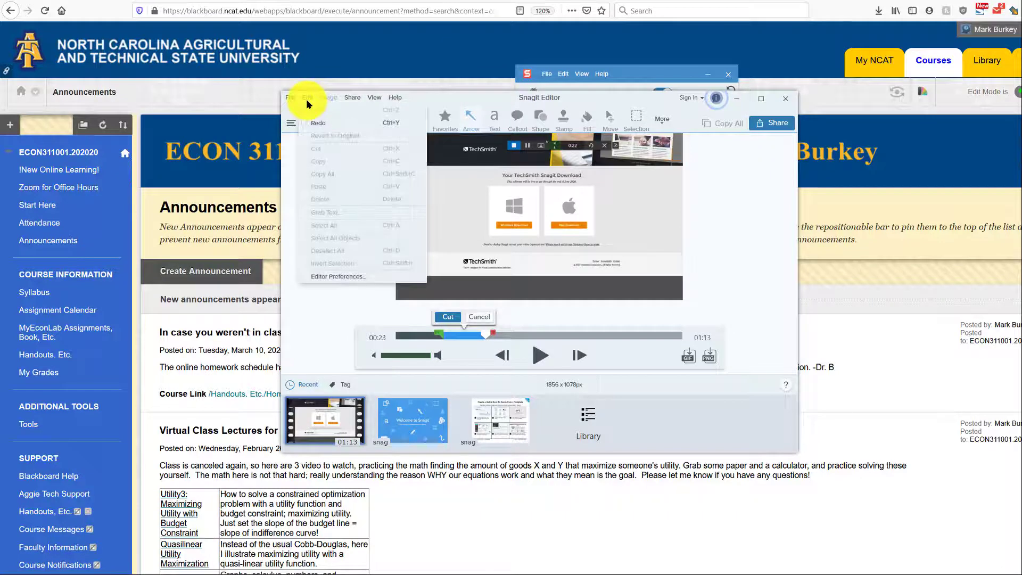
{"action": "left_click", "coordinate": [286, 171]}
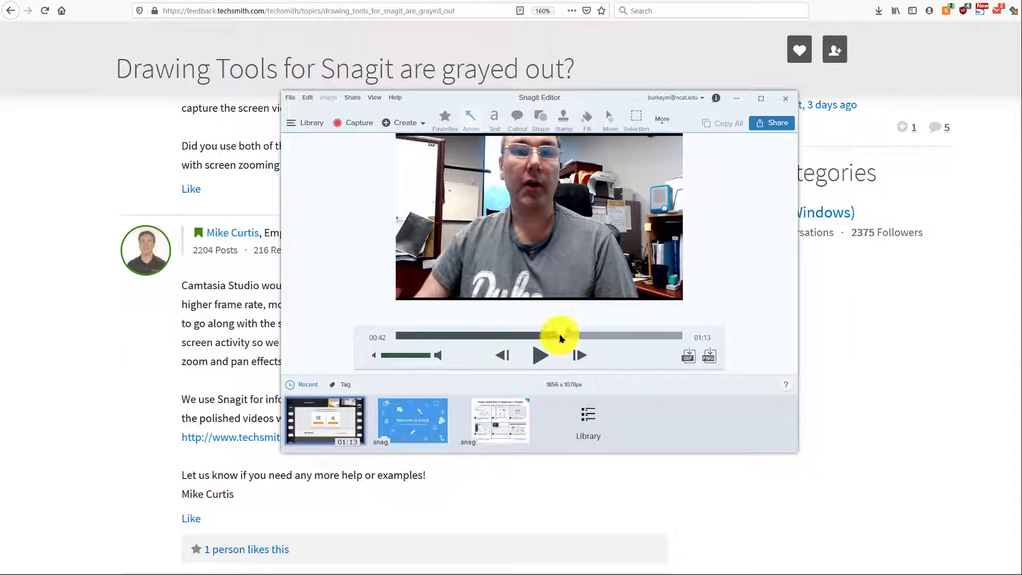
{"action": "left_click", "coordinate": [475, 336]}
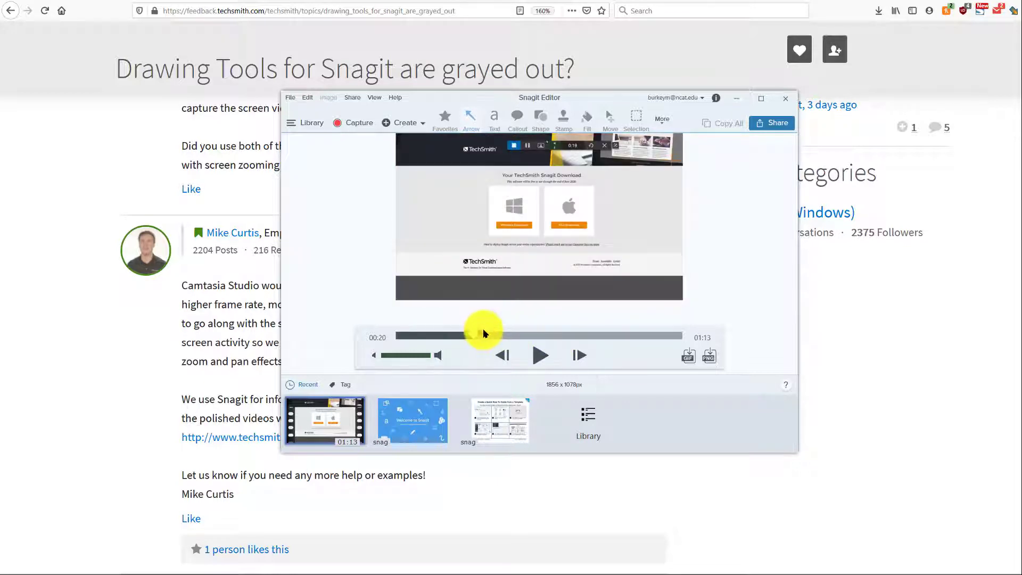
{"action": "left_click_drag", "start_coordinate": [482, 333], "coordinate": [499, 334]}
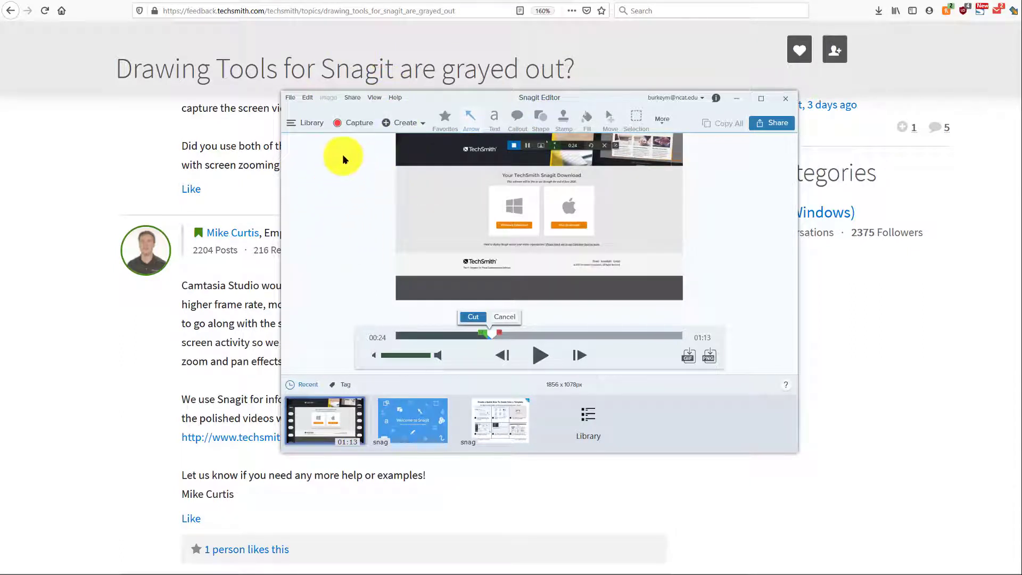
Step: Share the recording to an MP4 file named 2020-03-15_12-05-48.mp4 and view it enlarged in VLC media player
{"action": "left_click", "coordinate": [353, 97]}
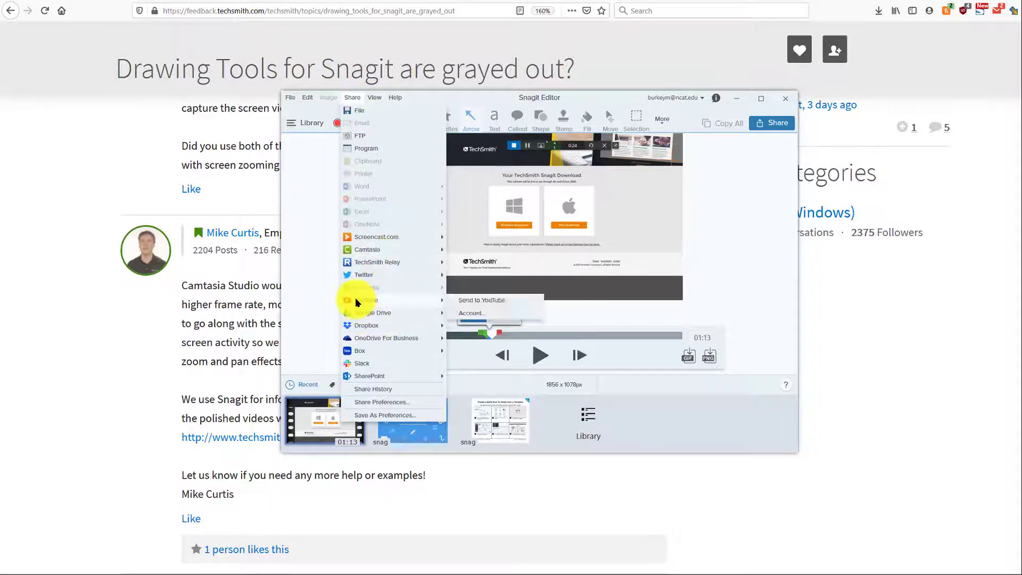
{"action": "left_click", "coordinate": [356, 114]}
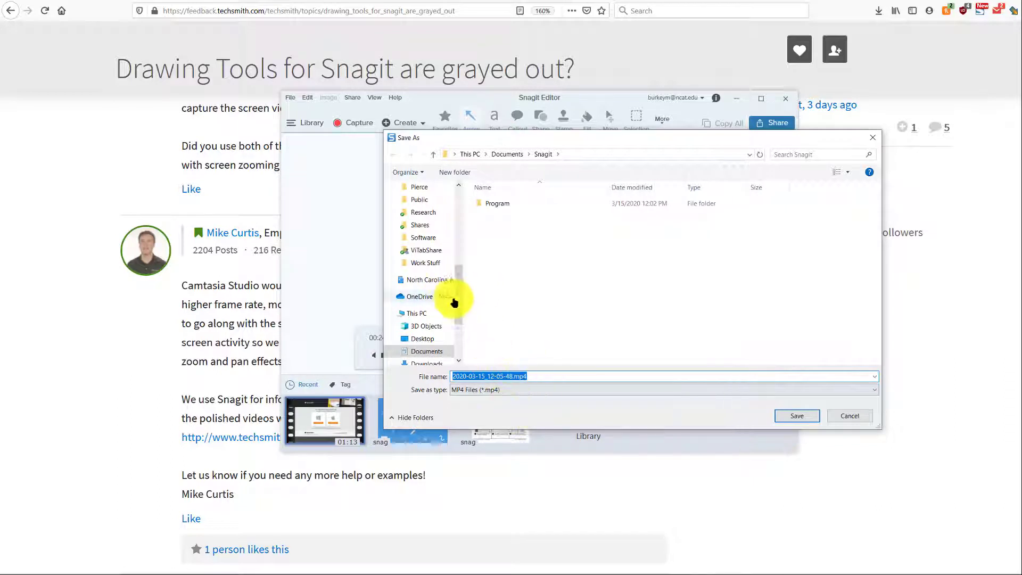
{"action": "left_click_drag", "start_coordinate": [463, 301], "coordinate": [456, 199]}
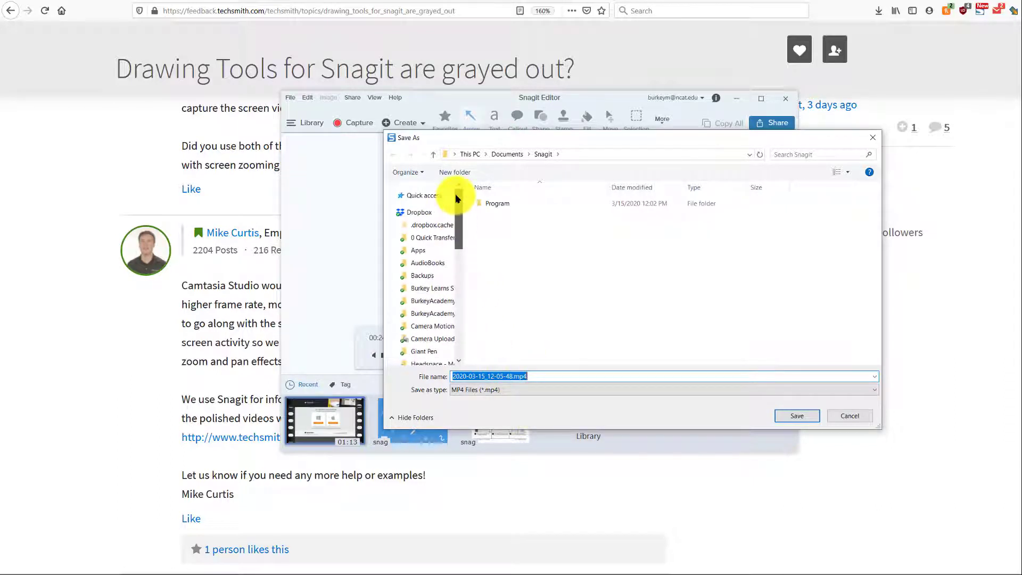
{"action": "left_click", "coordinate": [423, 196]}
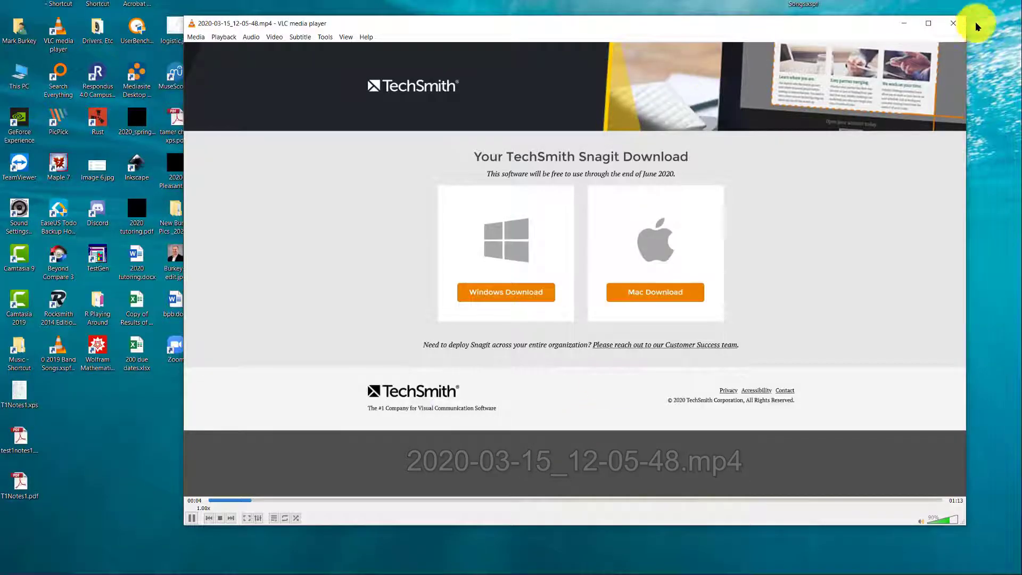
{"action": "left_click", "coordinate": [929, 26]}
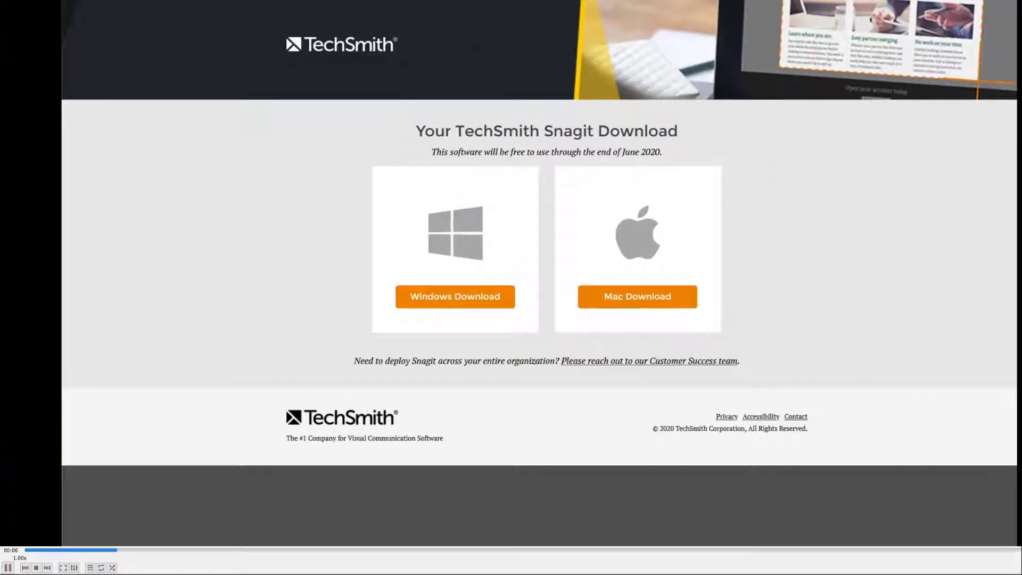
{"action": "left_click_drag", "start_coordinate": [574, 126], "coordinate": [560, 15]}
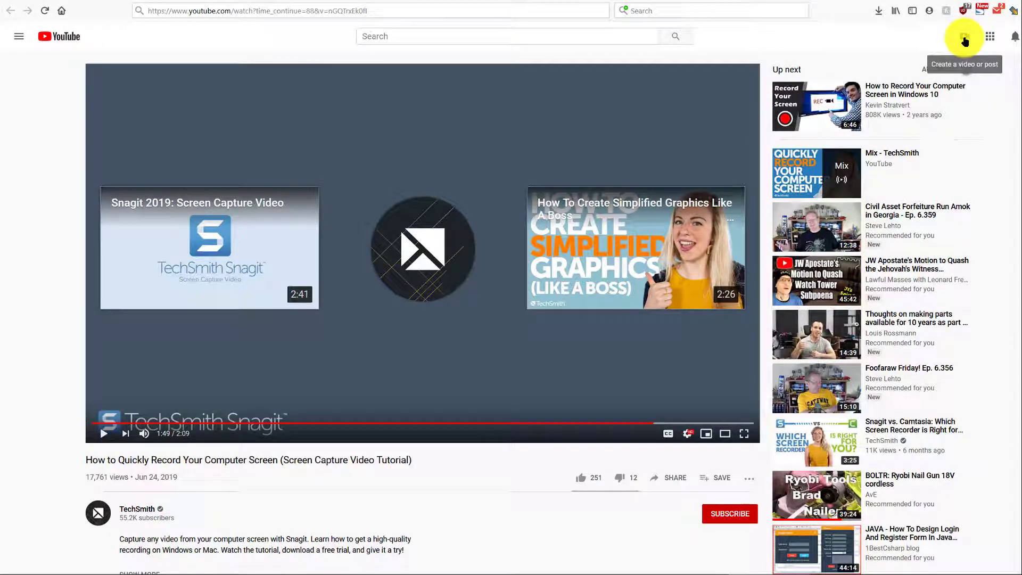
Step: Switch to YouTube, upload 2020-03-15_12-05-48.mp4 and title the video "How to Snagit"
{"action": "left_click", "coordinate": [965, 40]}
{"action": "left_click", "coordinate": [996, 63]}
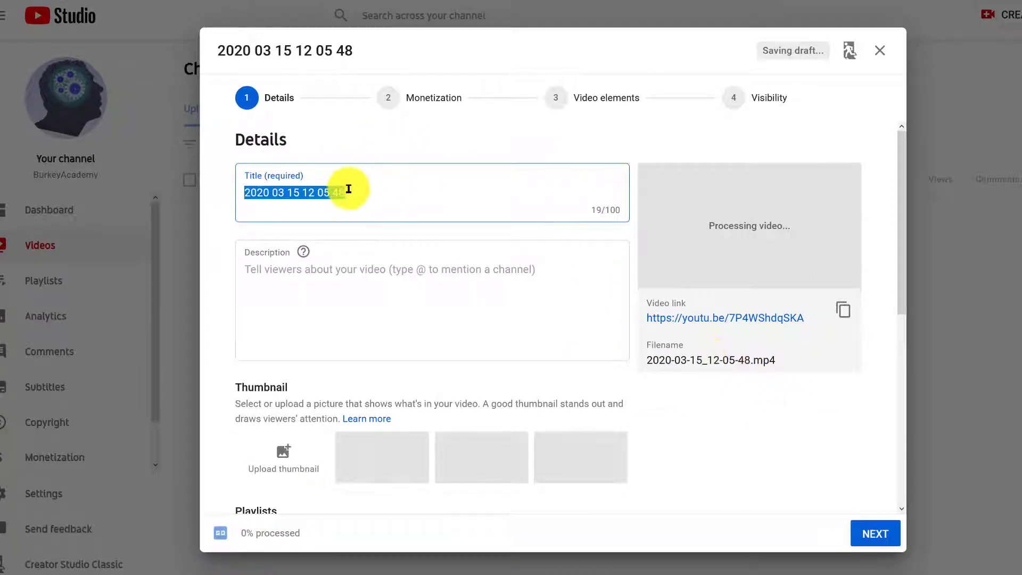
{"action": "left_click_drag", "start_coordinate": [351, 193], "coordinate": [201, 205]}
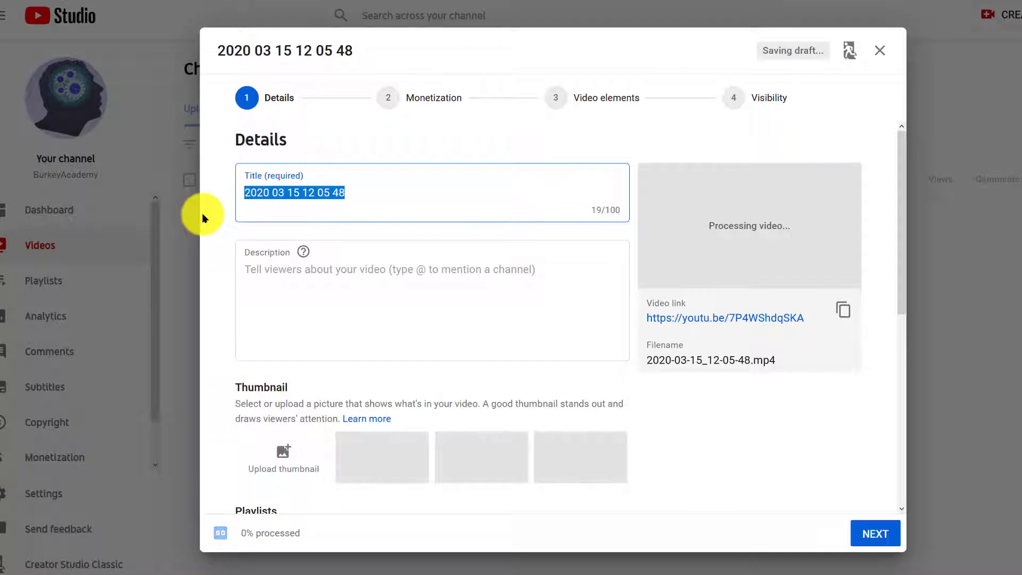
{"action": "type", "text": "H"}
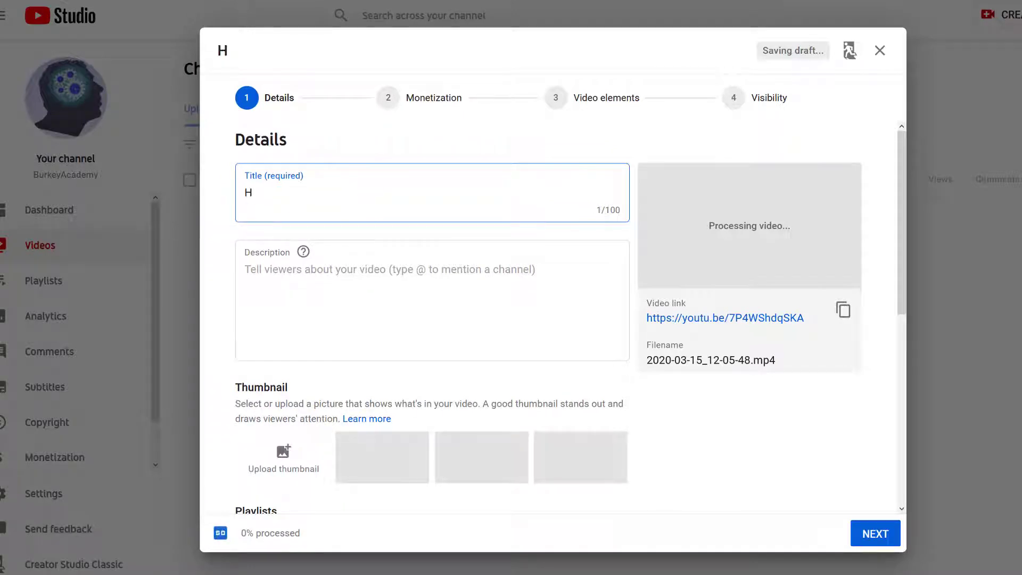
{"action": "type", "text": "ow to S"}
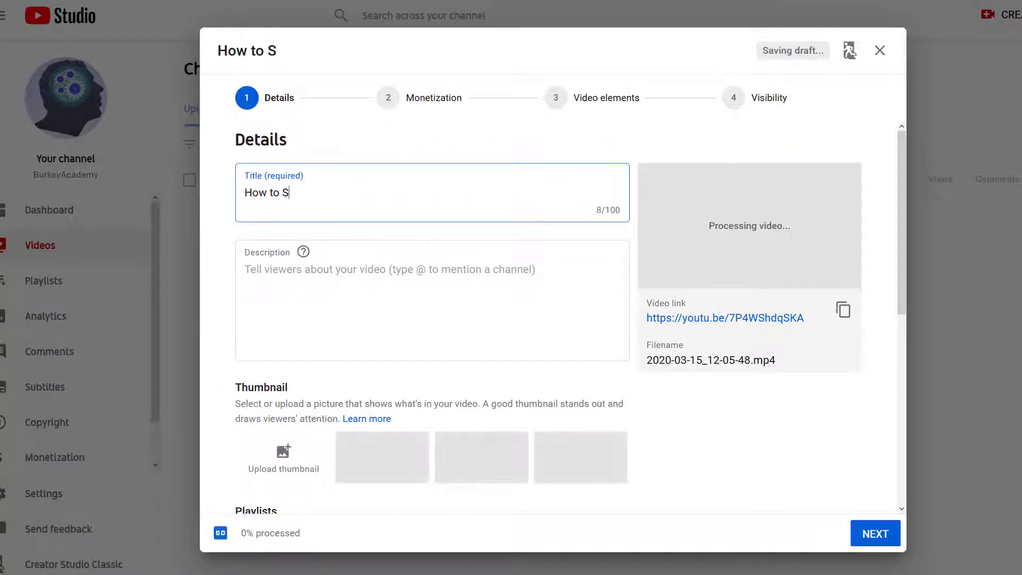
{"action": "type", "text": "nagit"}
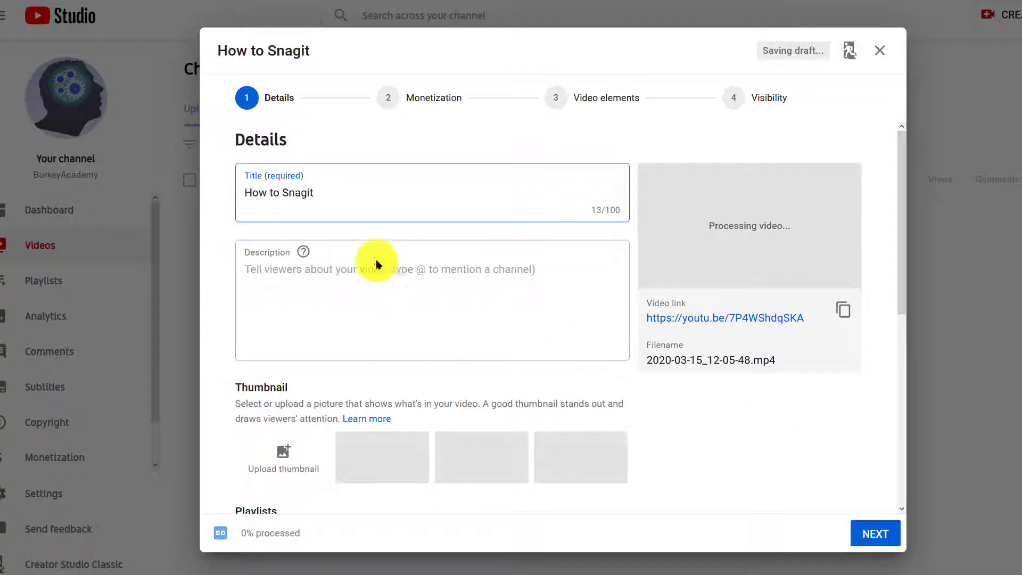
{"action": "left_click", "coordinate": [395, 267]}
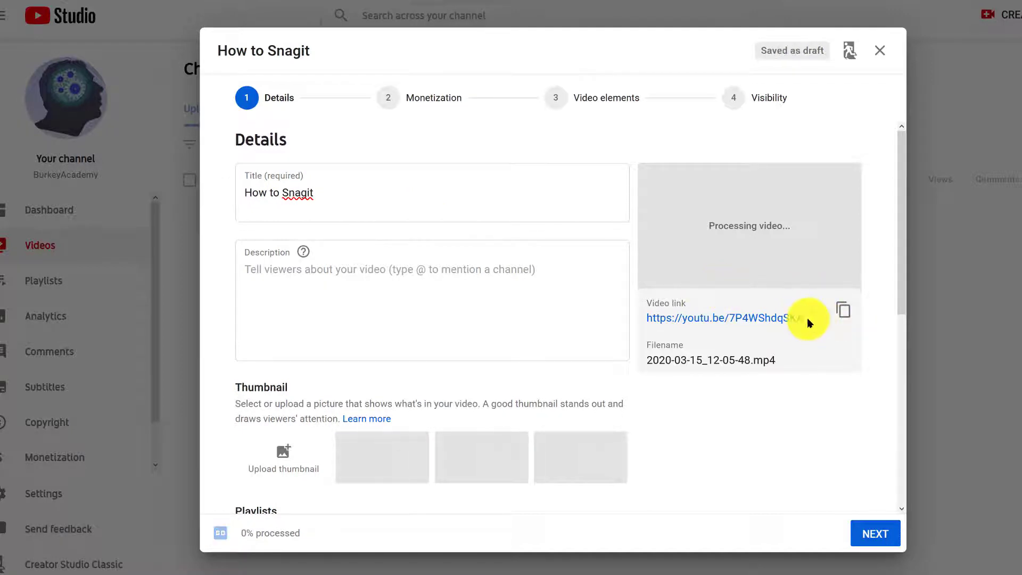
Step: Select the uploaded video's link for copying and advance from the video details to the monetization settings
{"action": "left_click_drag", "start_coordinate": [806, 318], "coordinate": [648, 321]}
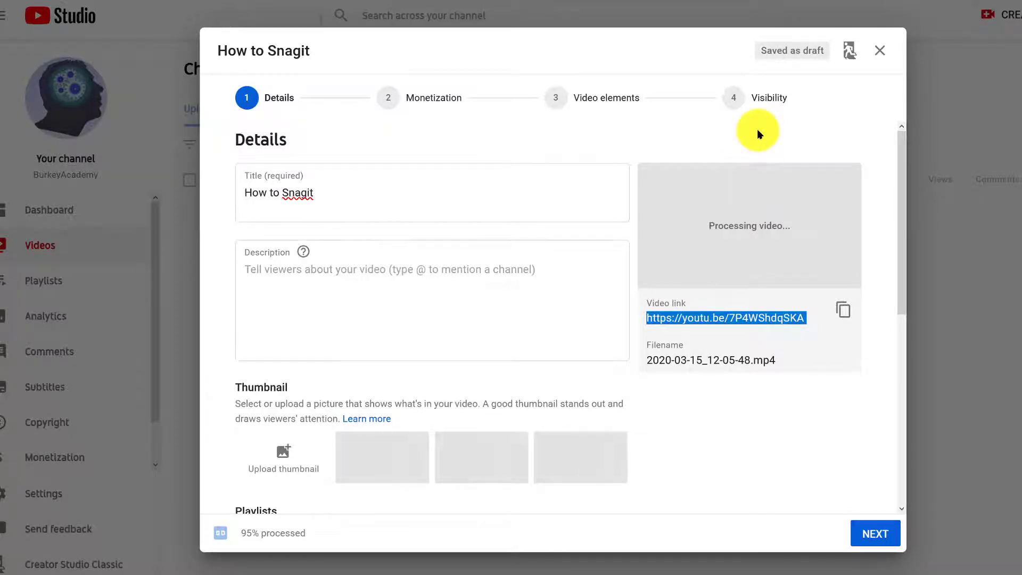
{"action": "scroll", "coordinate": [376, 286], "scroll_direction": "down", "scroll_amount": 3}
{"action": "scroll", "coordinate": [375, 287], "scroll_direction": "down", "scroll_amount": 3}
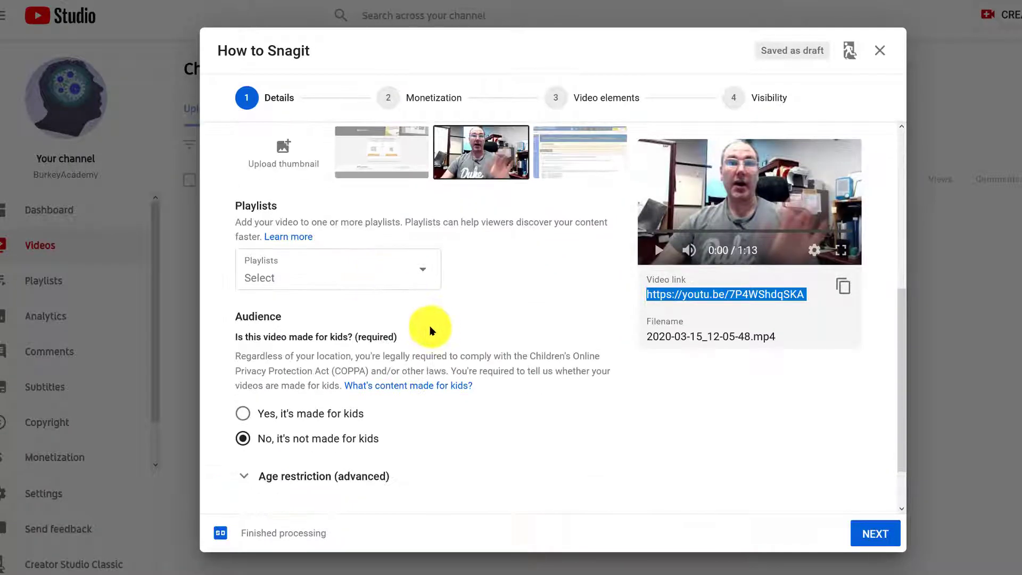
{"action": "scroll", "coordinate": [383, 373], "scroll_direction": "down", "scroll_amount": 1}
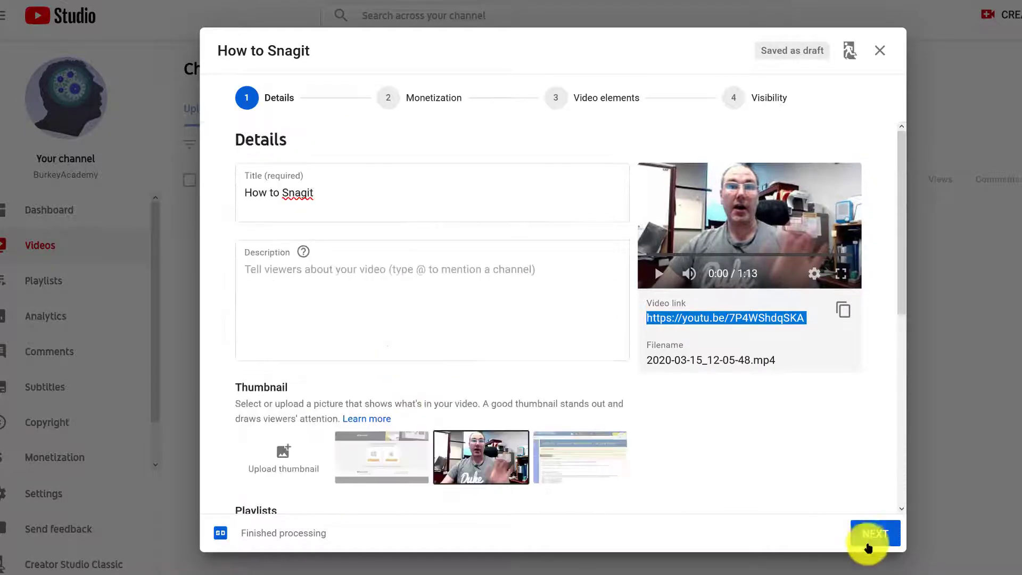
{"action": "left_click", "coordinate": [867, 543]}
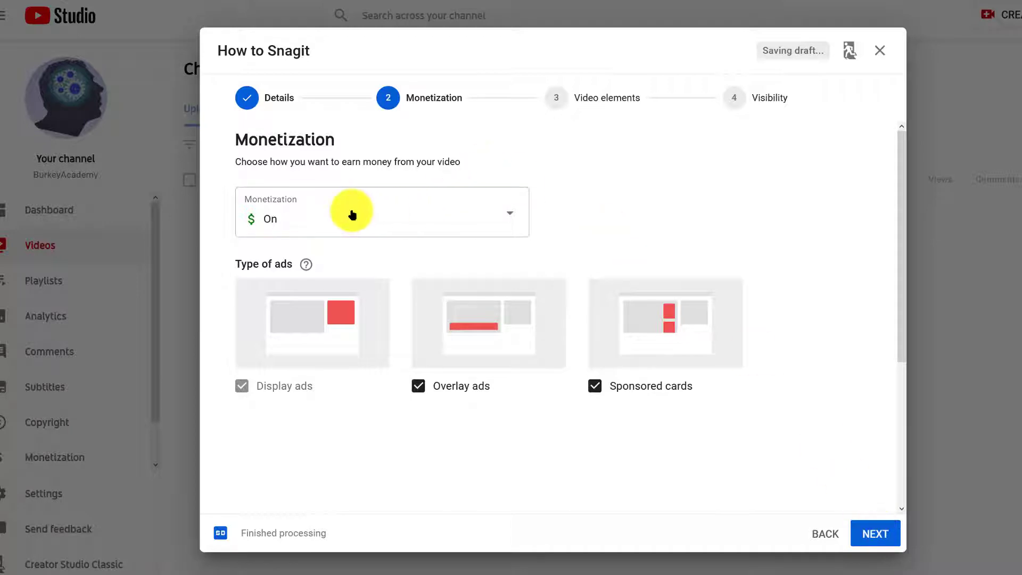
Step: Turn off monetization for the uploaded video
{"action": "left_click", "coordinate": [349, 212]}
{"action": "left_click", "coordinate": [274, 242]}
{"action": "left_click", "coordinate": [509, 239]}
Step: Skip the end screen and cards, and save the video with Unlisted visibility
{"action": "left_click", "coordinate": [874, 533]}
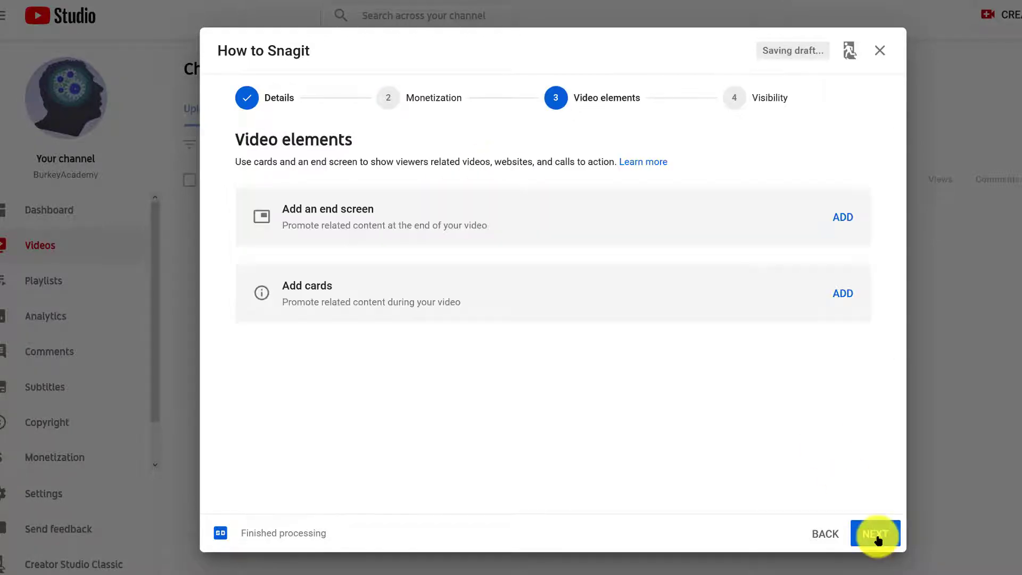
{"action": "left_click", "coordinate": [874, 534]}
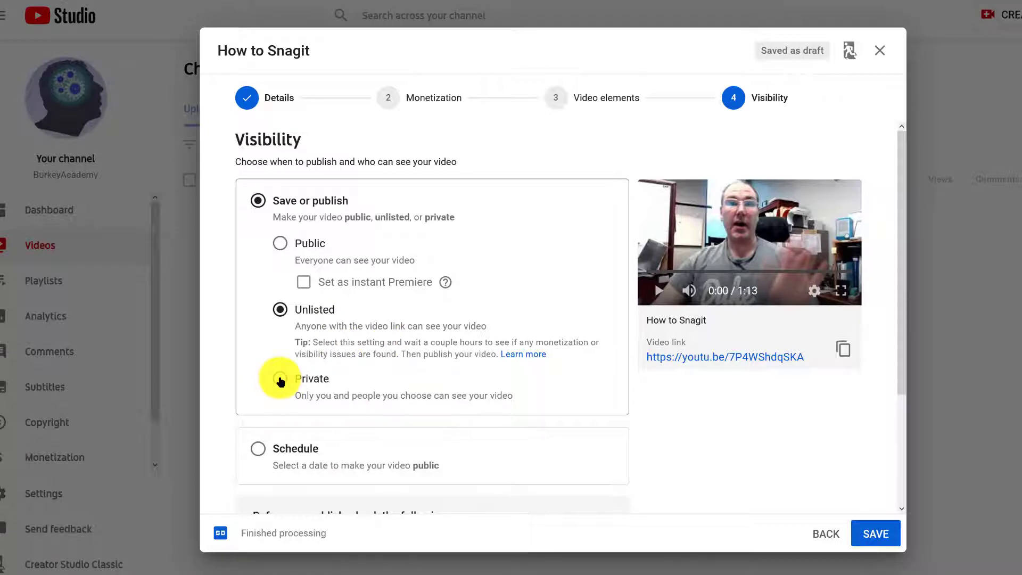
{"action": "left_click", "coordinate": [876, 535]}
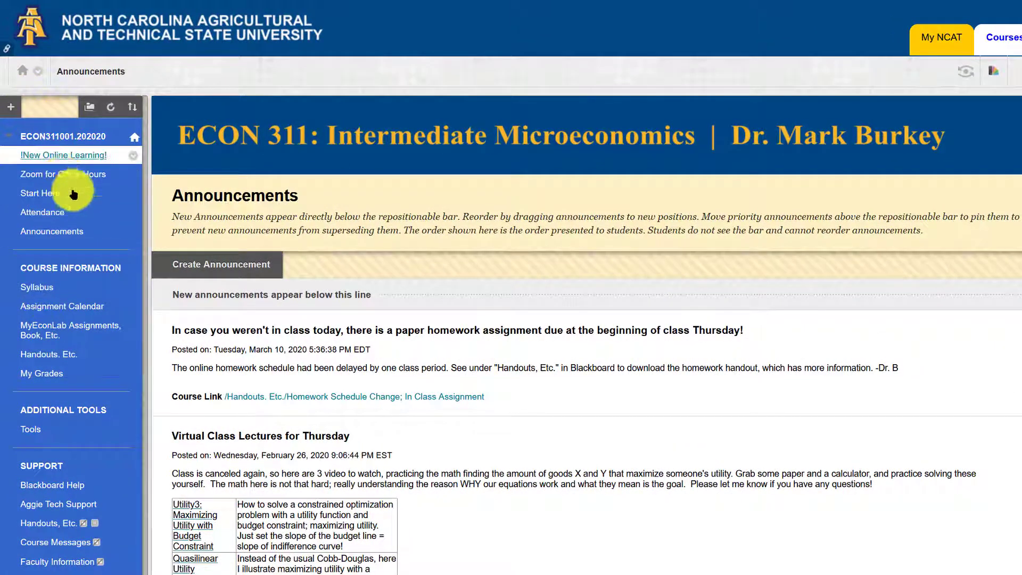
Step: Switch to the ECON 311 course in Blackboard and open its !New Online Learning! content area
{"action": "scroll", "coordinate": [85, 257], "scroll_direction": "down", "scroll_amount": 1}
{"action": "scroll", "coordinate": [85, 257], "scroll_direction": "down", "scroll_amount": 3}
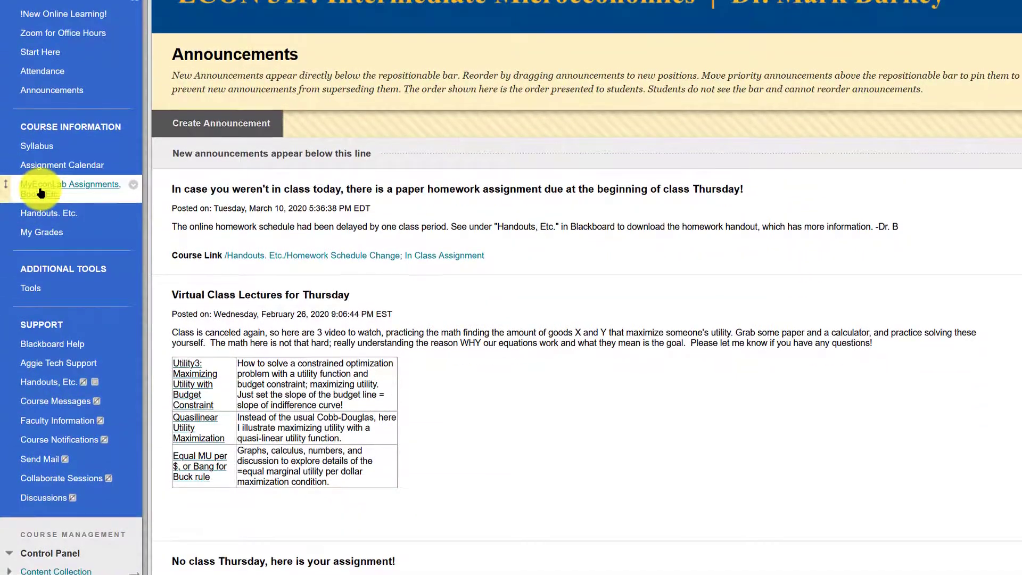
{"action": "scroll", "coordinate": [38, 183], "scroll_direction": "up", "scroll_amount": 4}
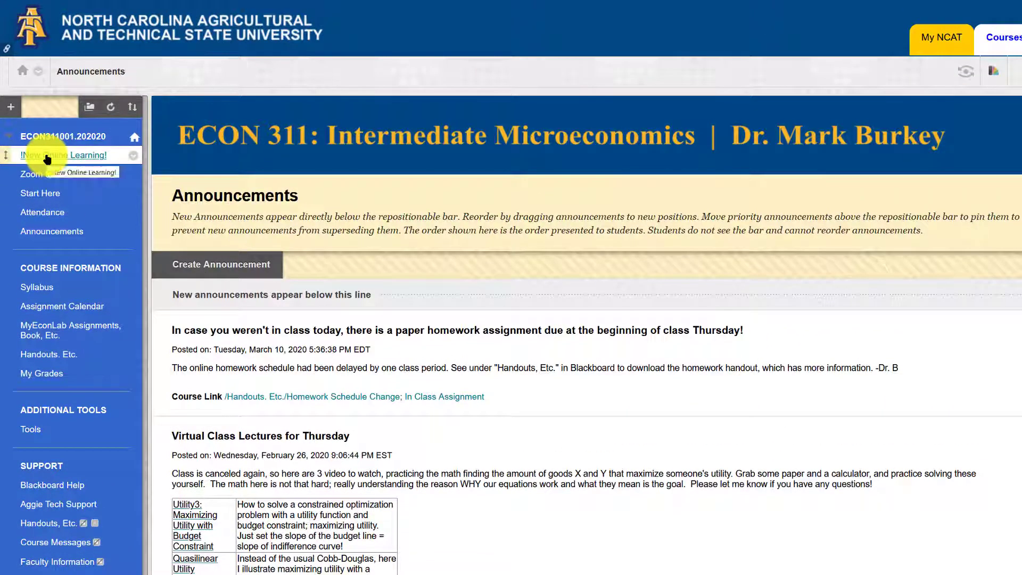
{"action": "left_click", "coordinate": [43, 156]}
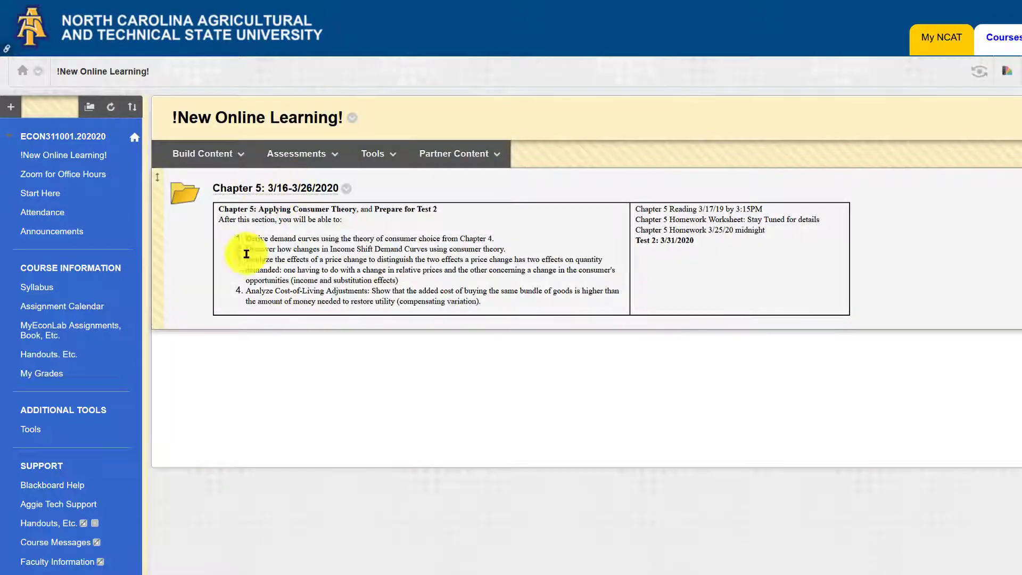
Step: Create a content item in !New Online Learning! and name it "New Video"
{"action": "left_click", "coordinate": [204, 153]}
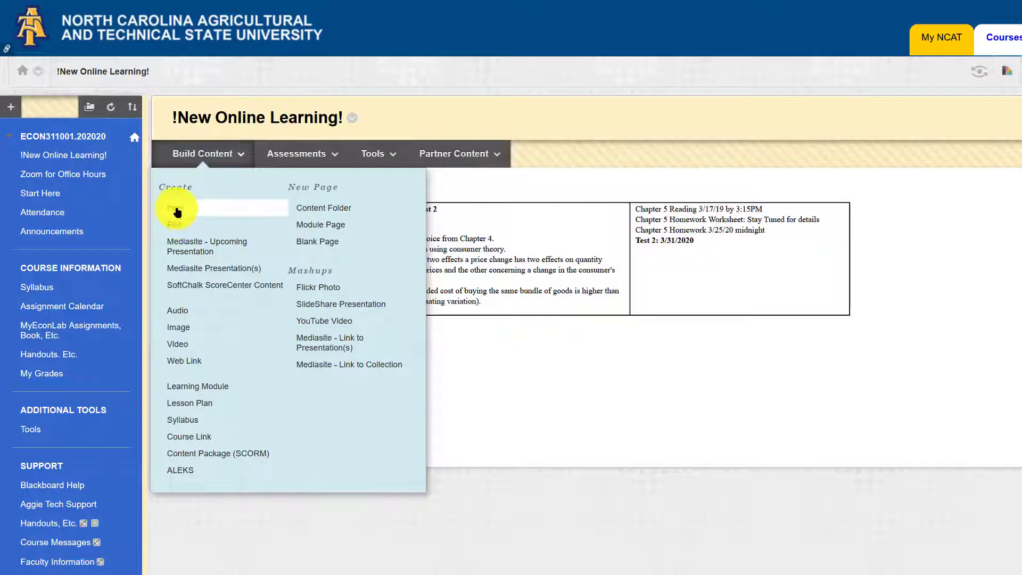
{"action": "left_click", "coordinate": [178, 212]}
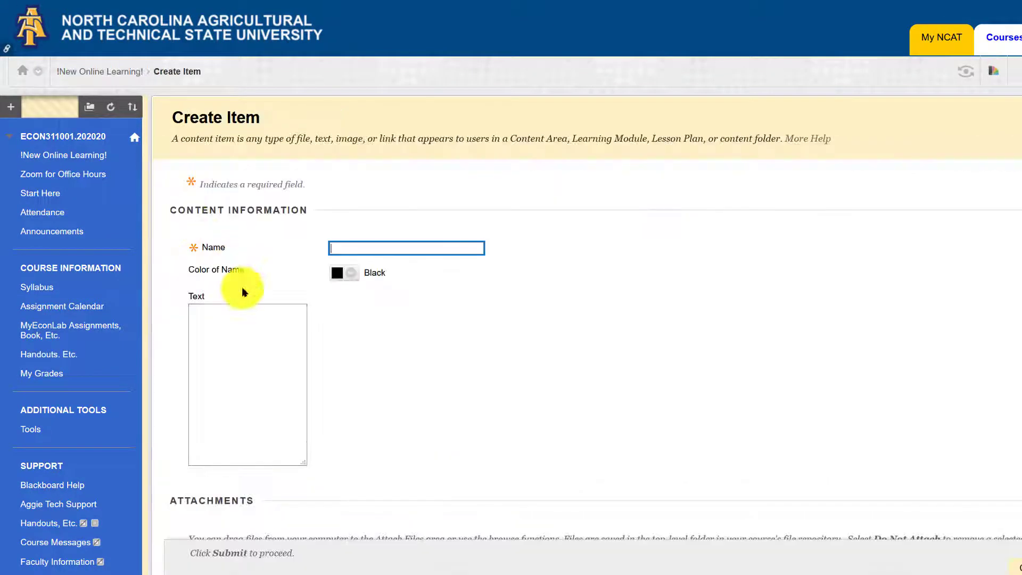
{"action": "type", "text": "New Video"}
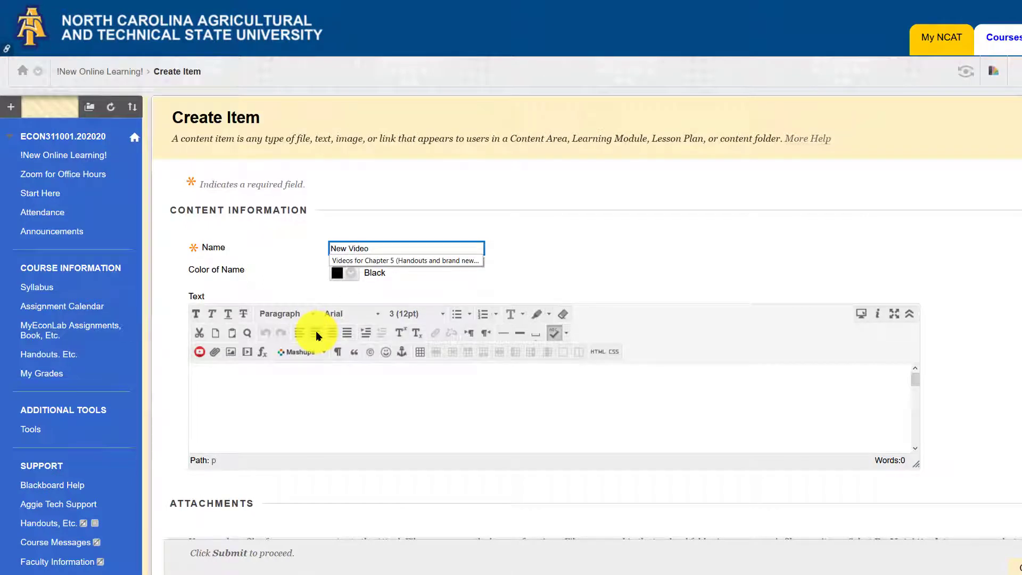
{"action": "left_click", "coordinate": [622, 215]}
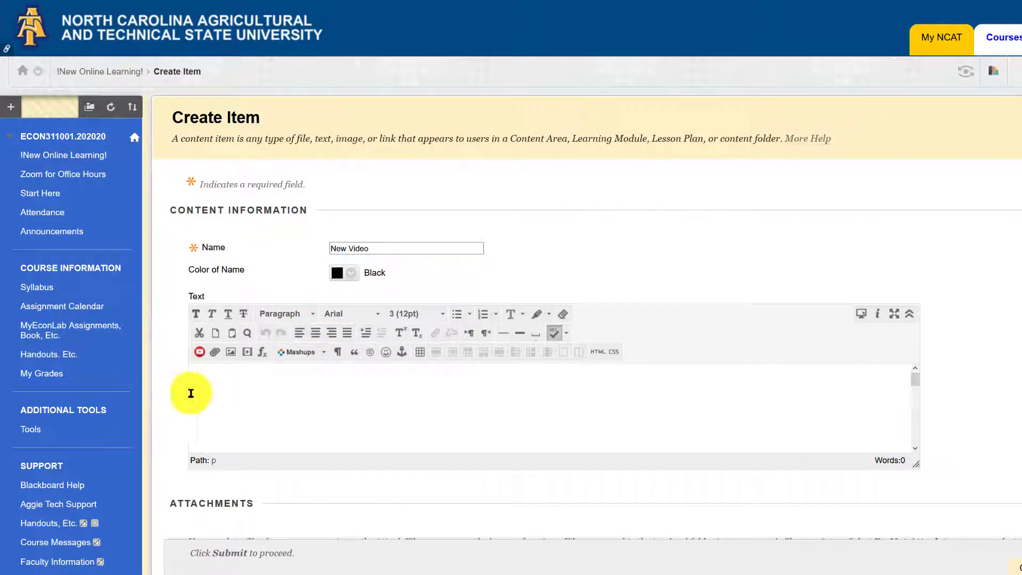
Step: Enter "Here is a video for" as the text of the New Video item
{"action": "scroll", "coordinate": [589, 367], "scroll_direction": "down", "scroll_amount": 3}
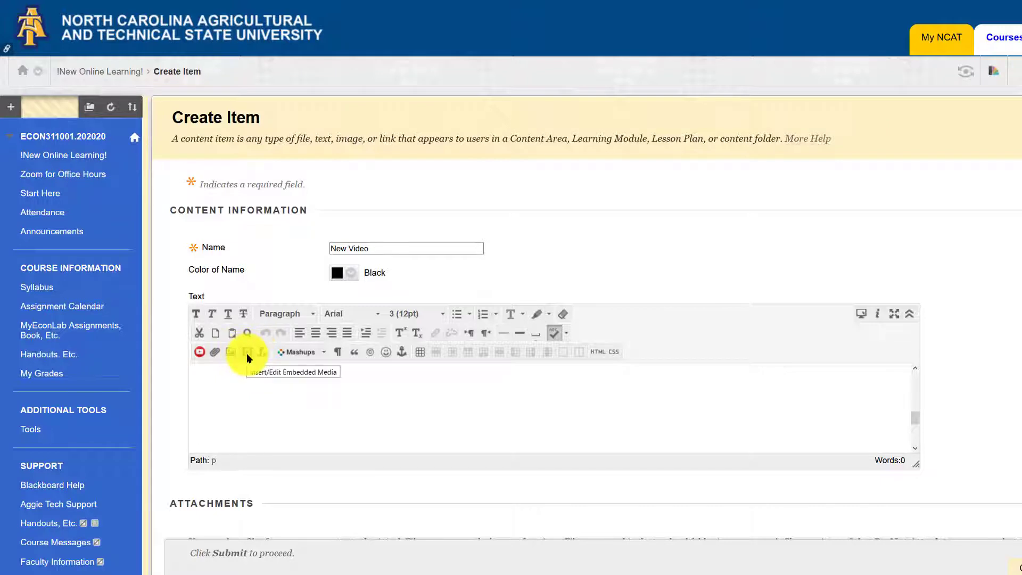
{"action": "left_click", "coordinate": [254, 394]}
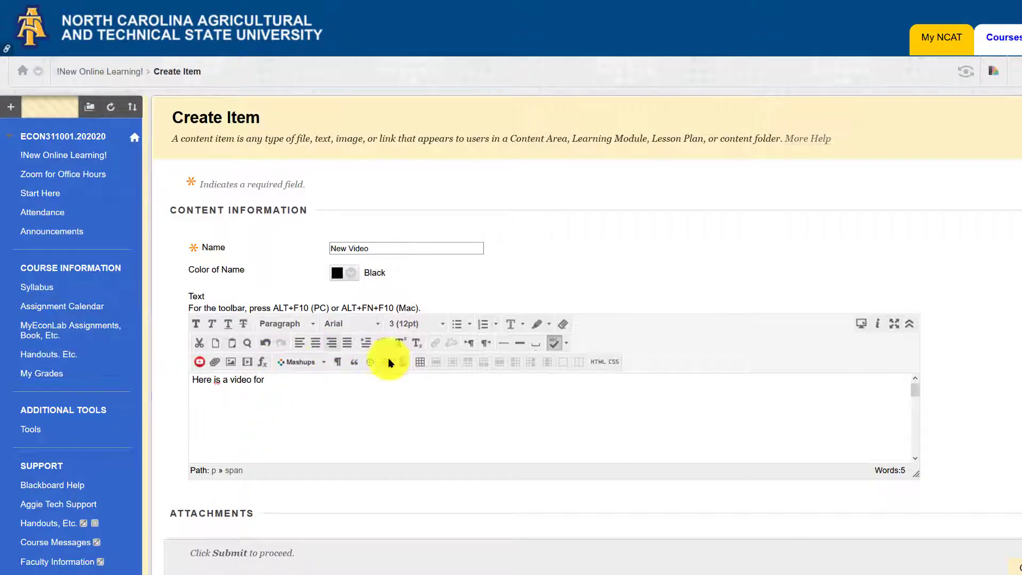
{"action": "scroll", "coordinate": [388, 358], "scroll_direction": "down", "scroll_amount": 4}
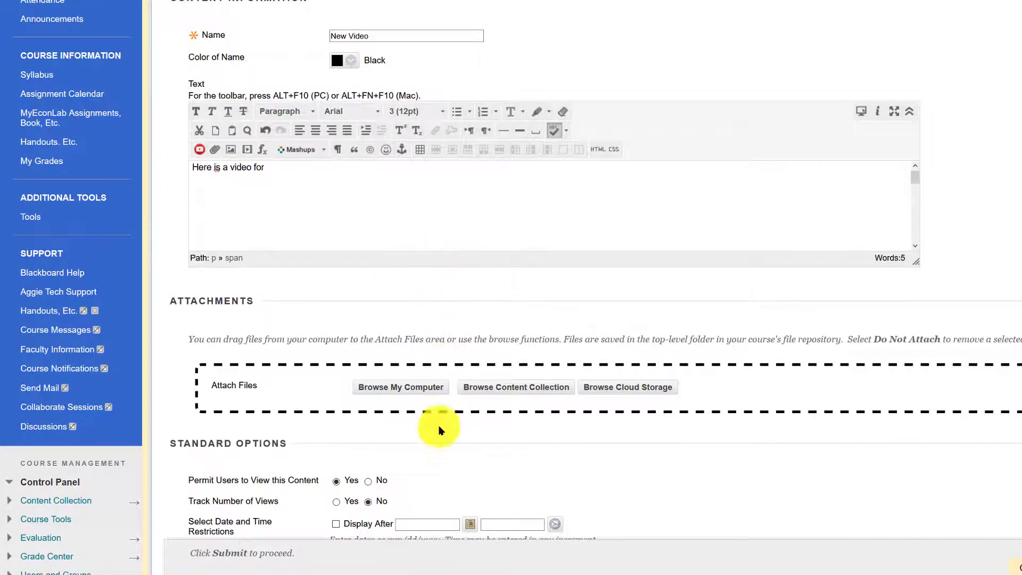
Step: Attach the file "5 Chapter 5 intro new.pdf" from the computer to the New Video item
{"action": "left_click", "coordinate": [382, 386]}
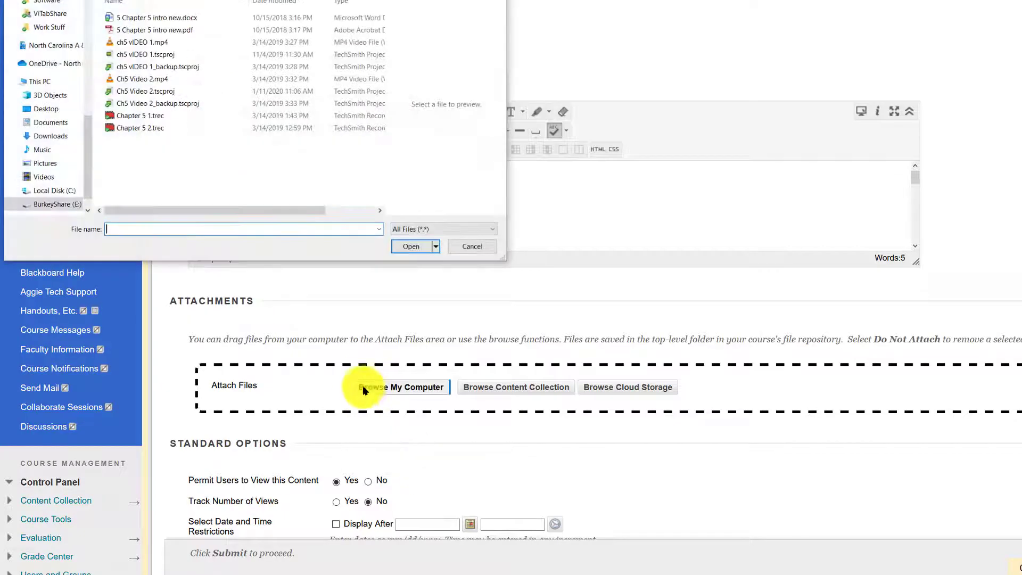
{"action": "left_click", "coordinate": [142, 30]}
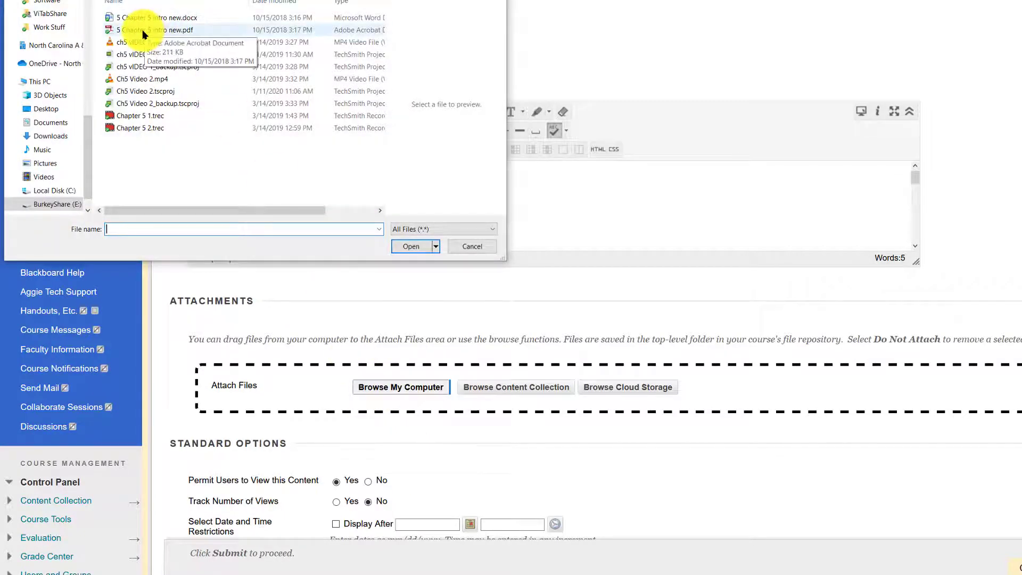
{"action": "left_click", "coordinate": [411, 246]}
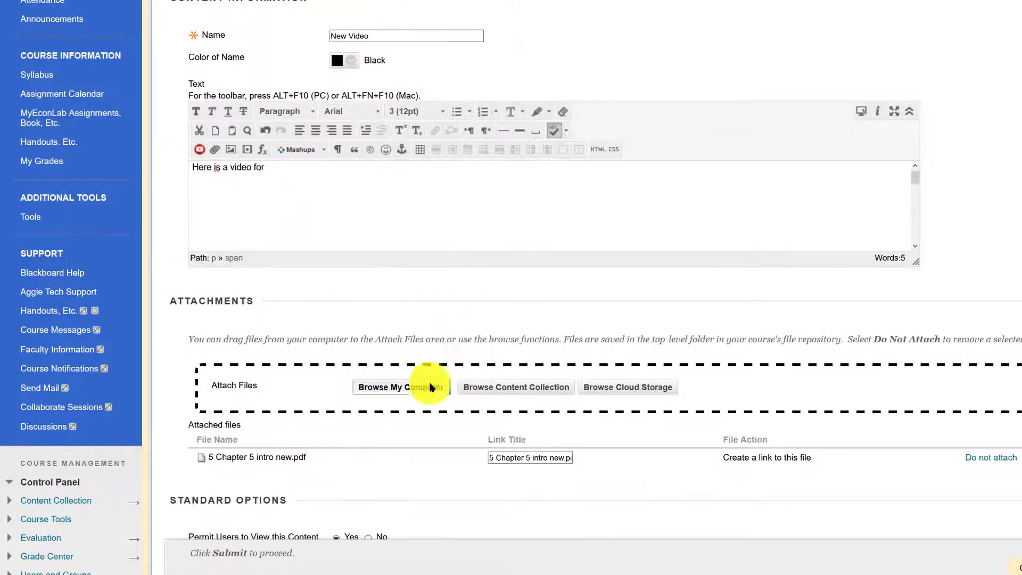
{"action": "left_click_drag", "start_coordinate": [200, 461], "coordinate": [330, 511]}
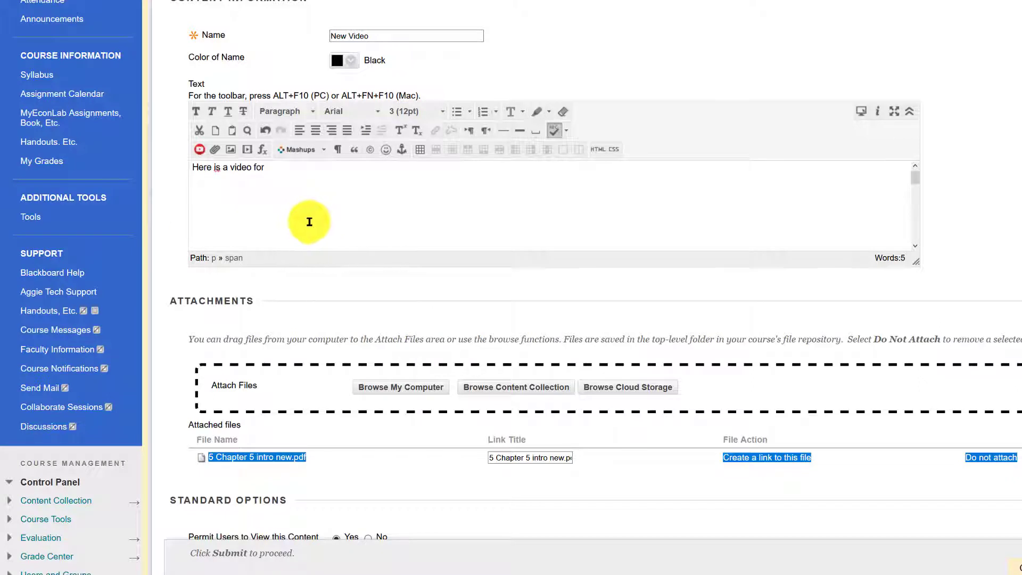
{"action": "left_click", "coordinate": [291, 170]}
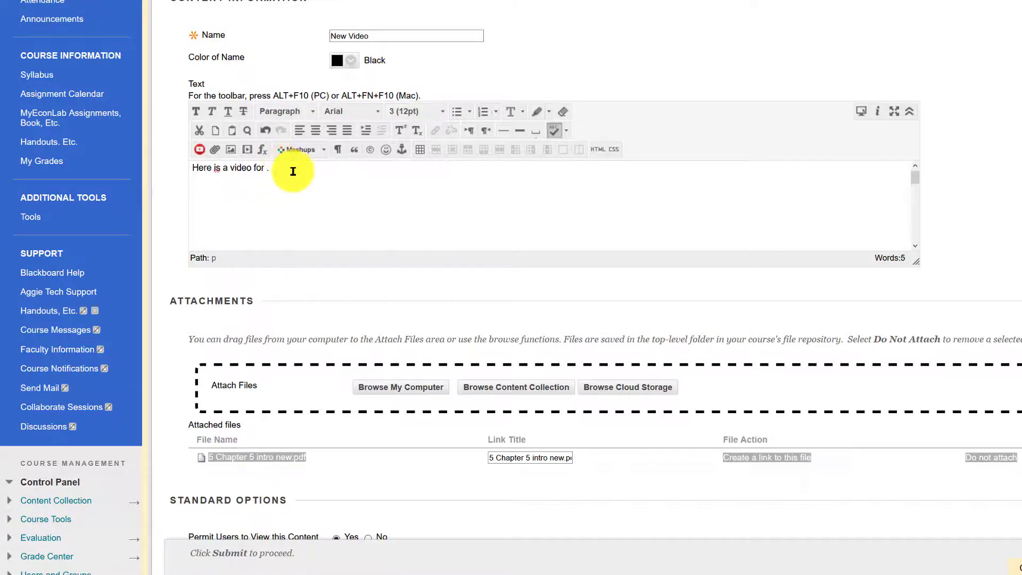
{"action": "left_click", "coordinate": [248, 151]}
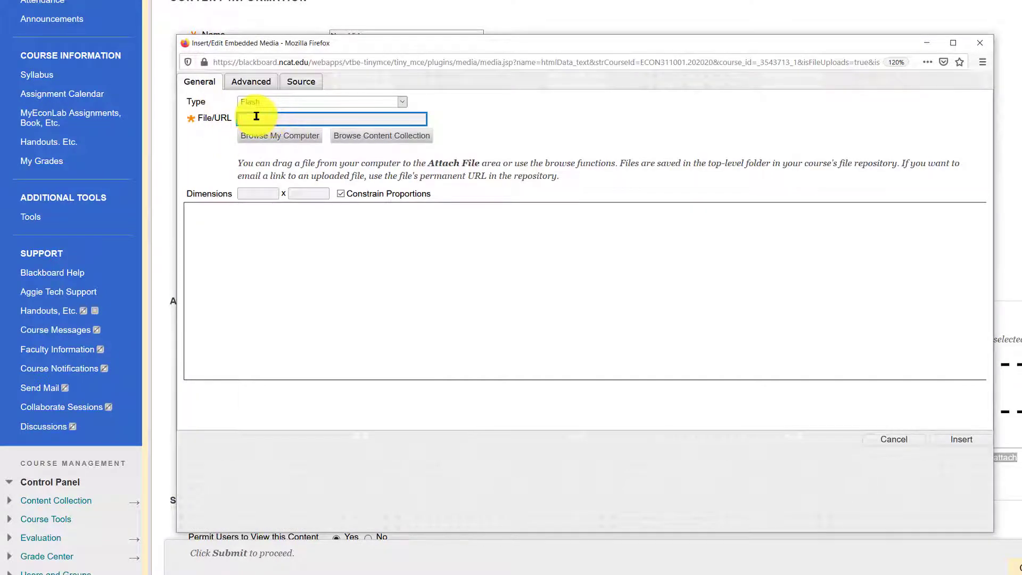
{"action": "type", "text": "https://youtu.be/7P4WShdqSKA"}
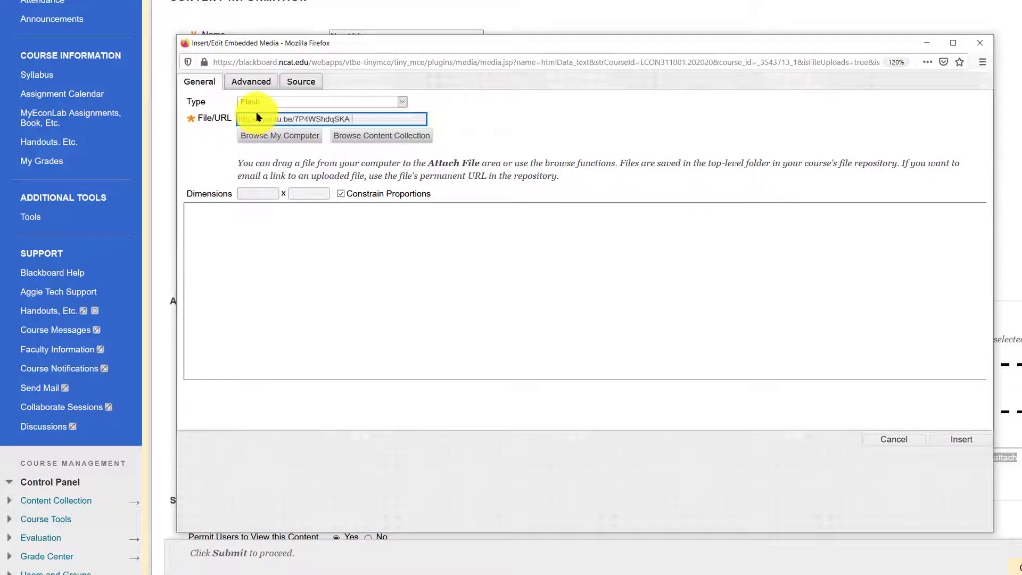
{"action": "left_click", "coordinate": [401, 101]}
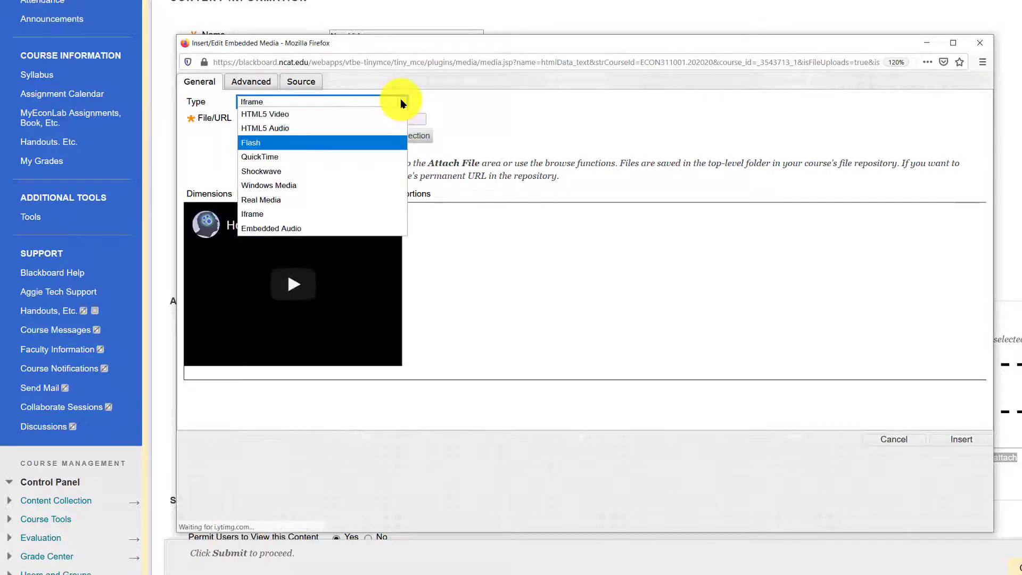
{"action": "left_click", "coordinate": [256, 102]}
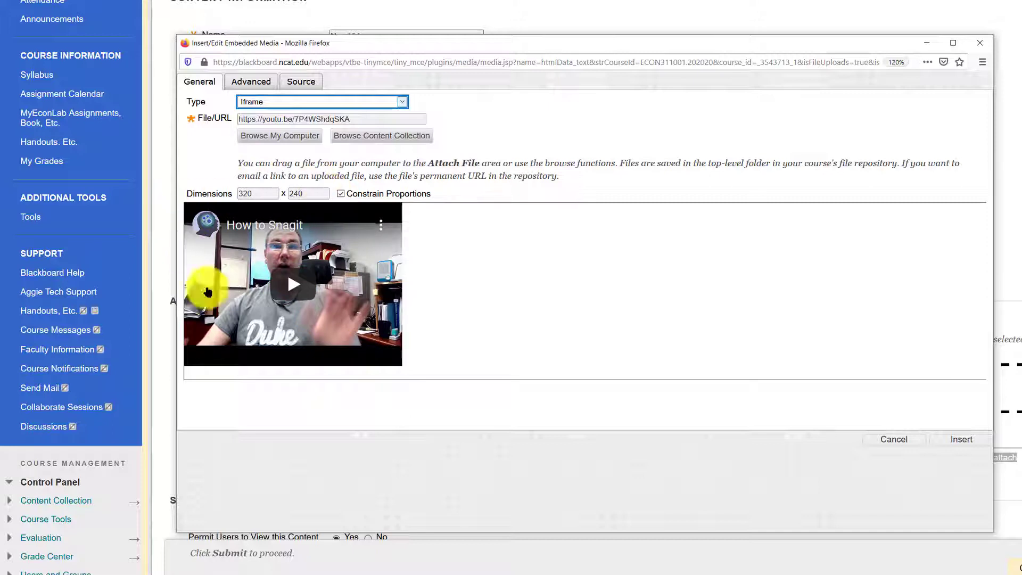
Step: Turn off Constrain Proportions and set the embedded video's height to 180
{"action": "left_click", "coordinate": [341, 194]}
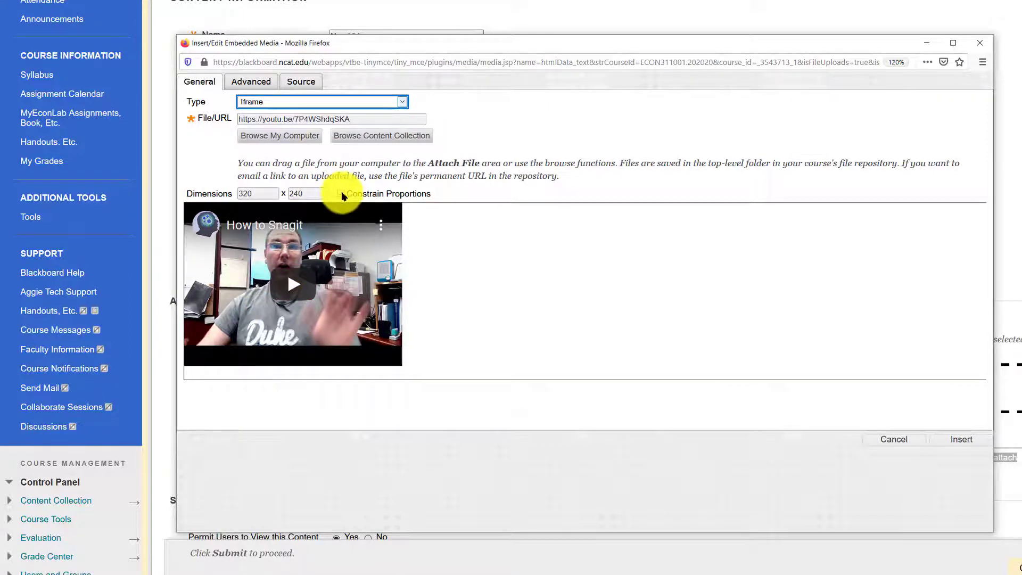
{"action": "double_click", "coordinate": [299, 194]}
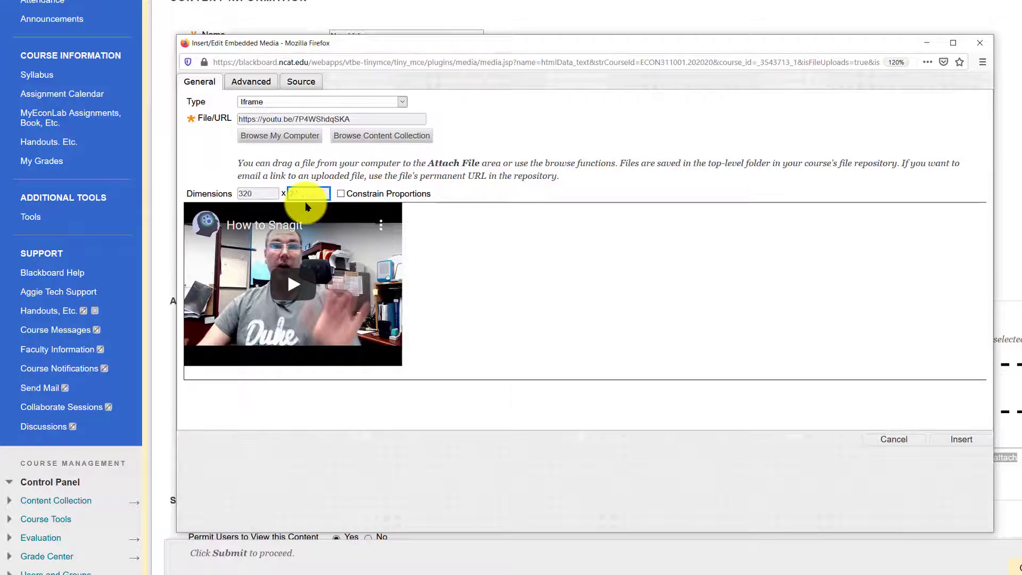
{"action": "type", "text": "20"}
{"action": "left_click", "coordinate": [305, 206]}
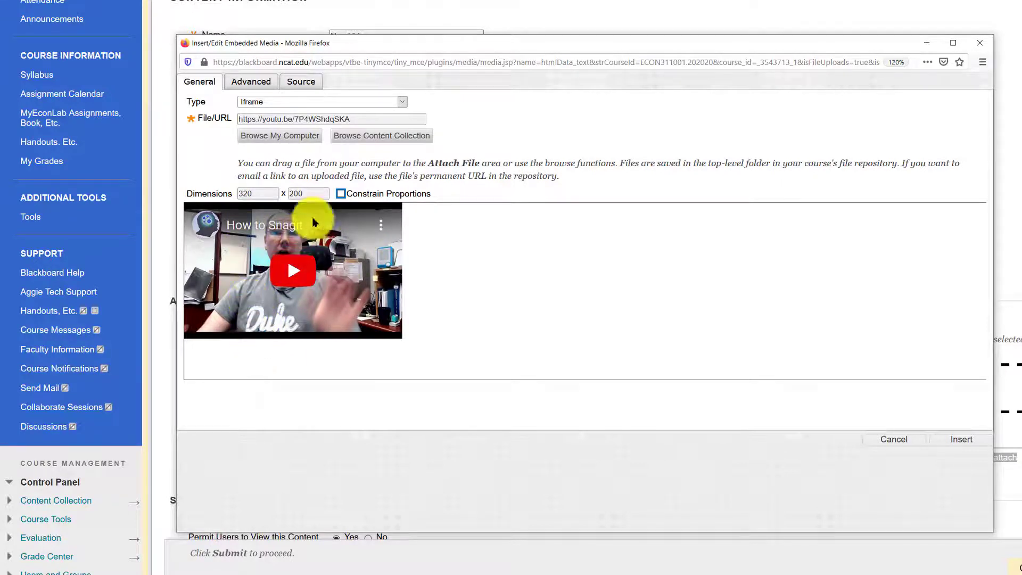
{"action": "left_click", "coordinate": [314, 193]}
{"action": "key", "text": "BackSpace"}
{"action": "key", "text": "BackSpace"}
{"action": "key", "text": "BackSpace"}
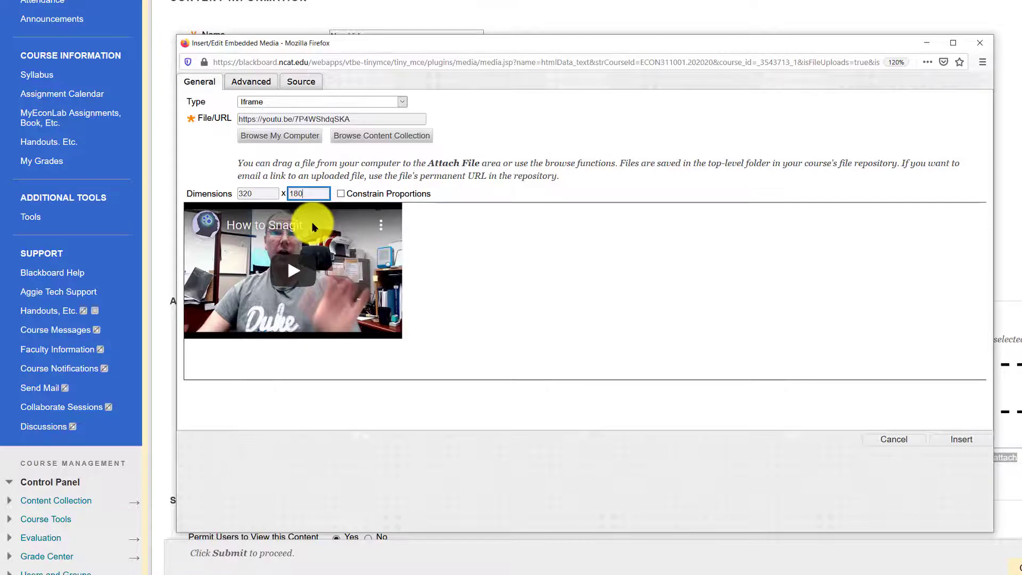
{"action": "key", "text": "Tab"}
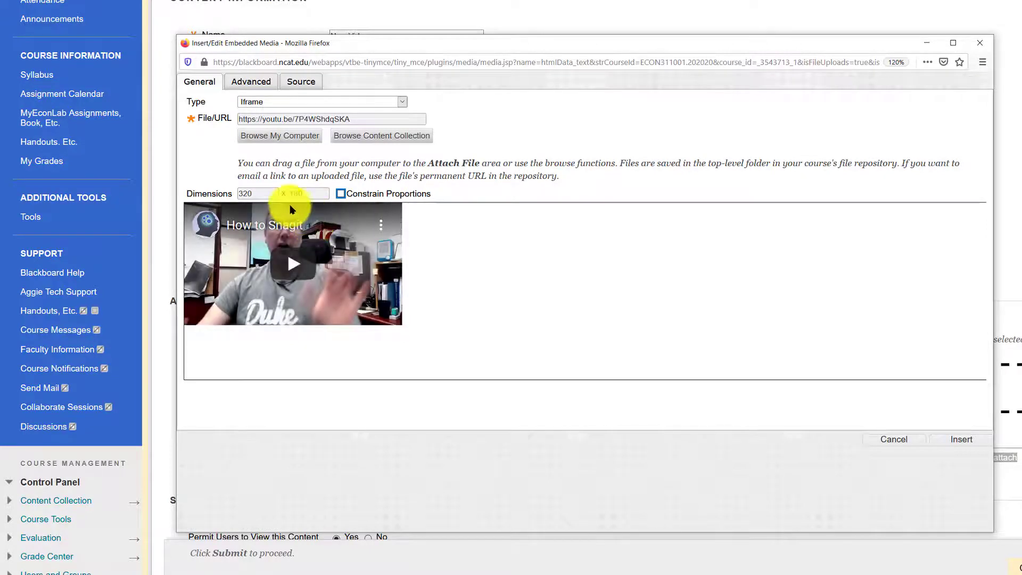
Step: Turn Constrain Proportions back on and set the embedded video's width to 480
{"action": "left_click", "coordinate": [341, 194]}
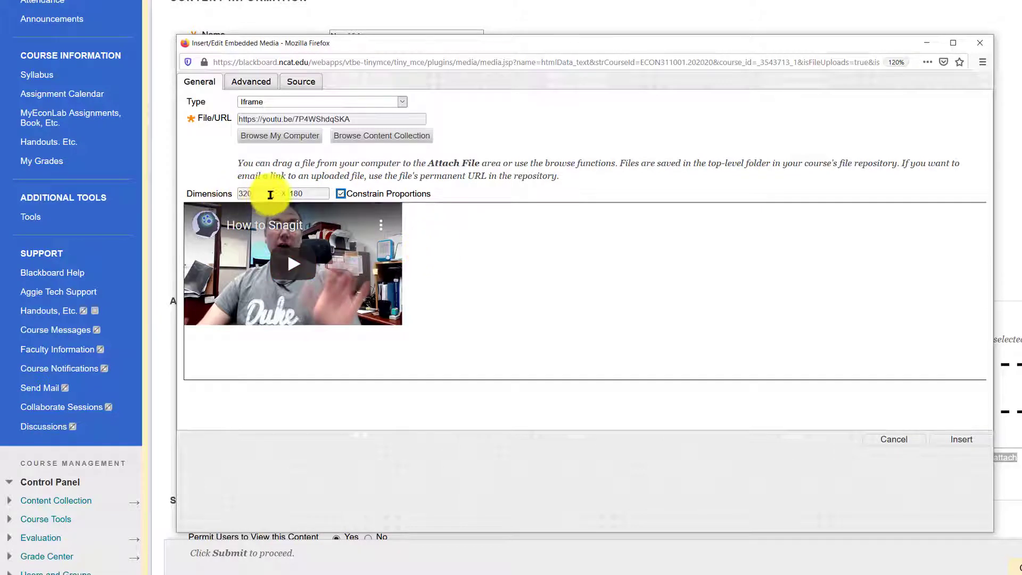
{"action": "left_click_drag", "start_coordinate": [270, 194], "coordinate": [193, 190]}
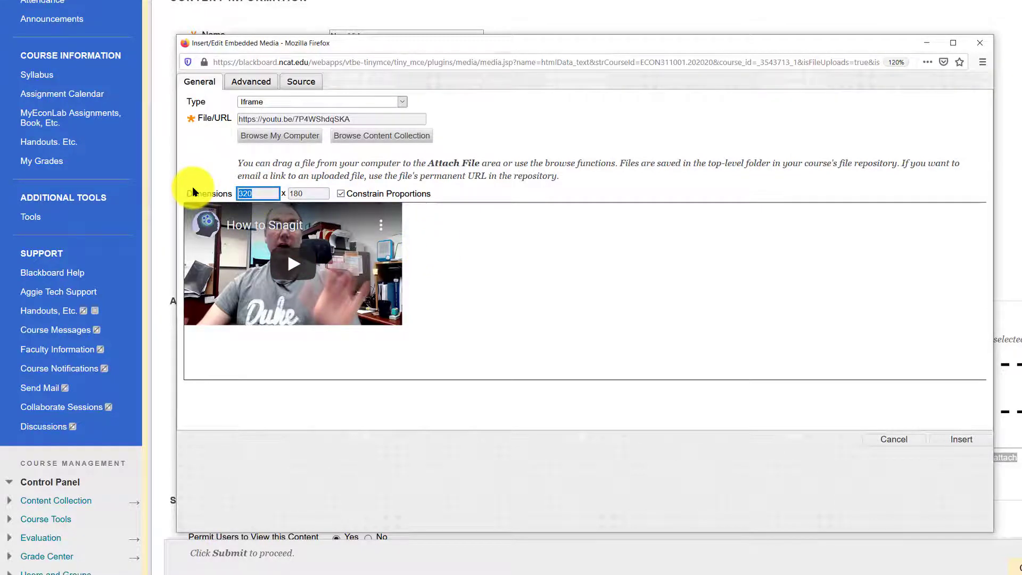
{"action": "type", "text": "480"}
{"action": "key", "text": "Tab"}
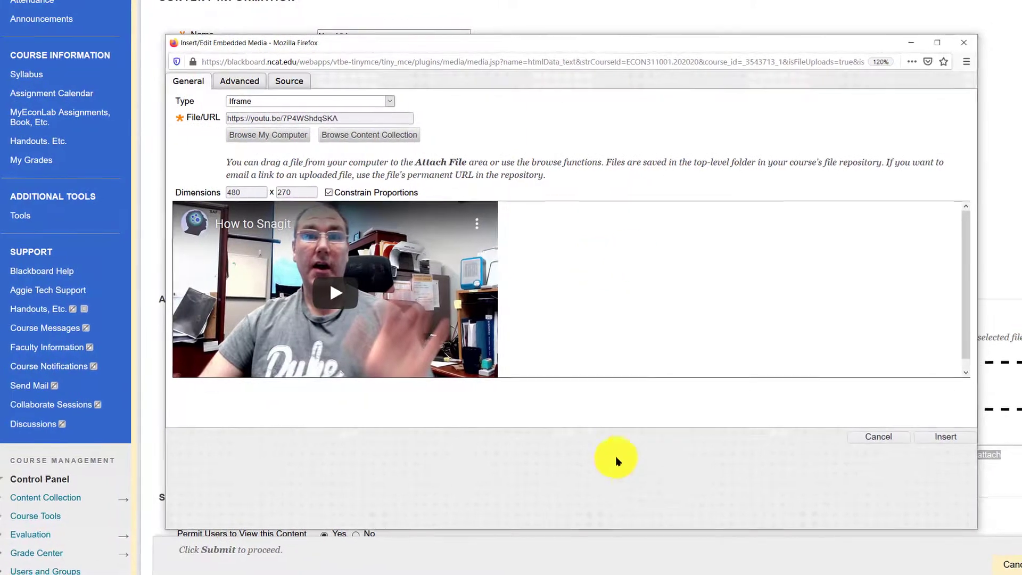
{"action": "left_click", "coordinate": [638, 401]}
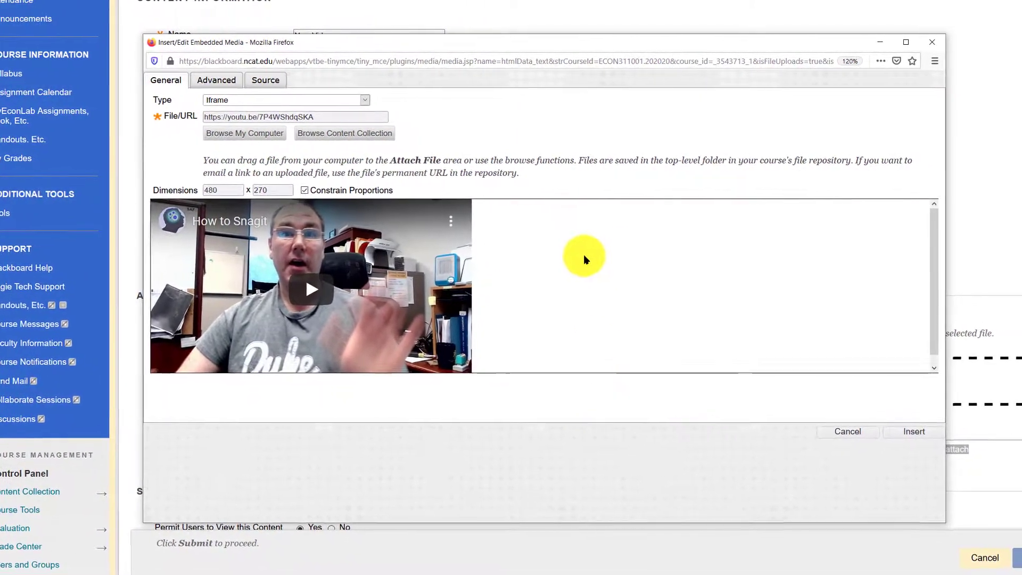
Step: Insert the embedded video into the item text and submit the New Video item to the course
{"action": "left_click", "coordinate": [900, 429]}
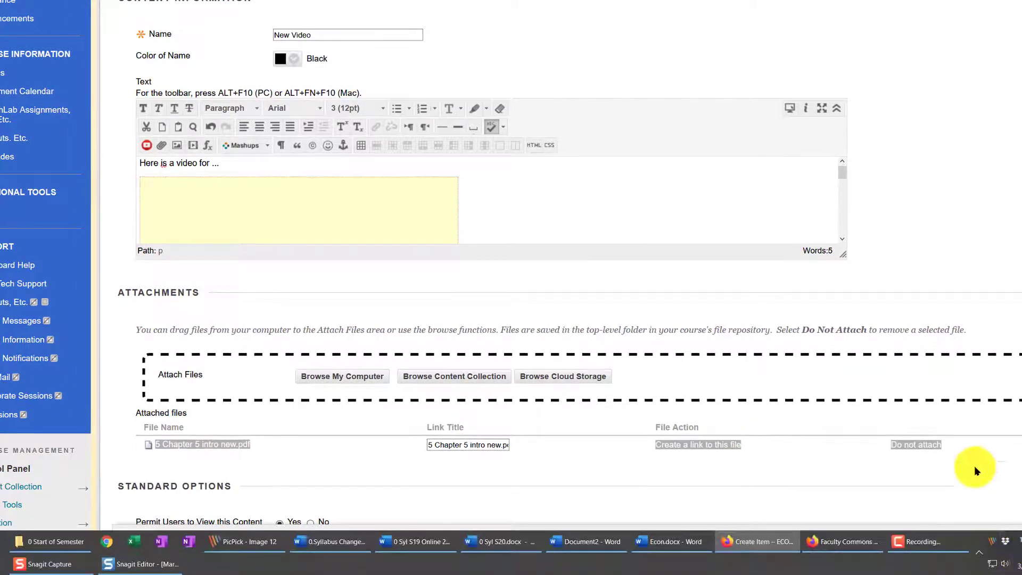
{"action": "left_click", "coordinate": [1003, 552]}
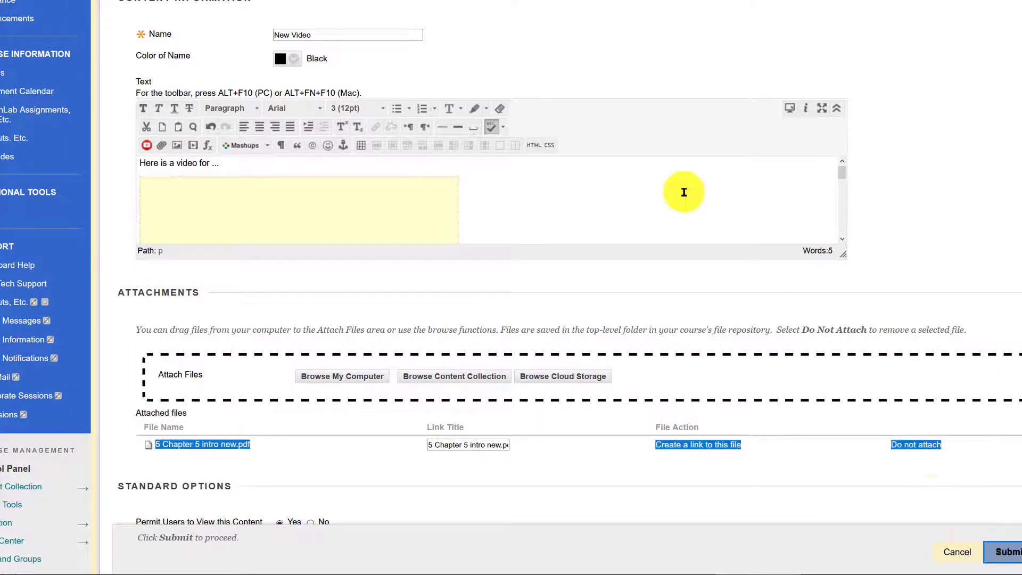
{"action": "scroll", "coordinate": [589, 197], "scroll_direction": "down", "scroll_amount": 4}
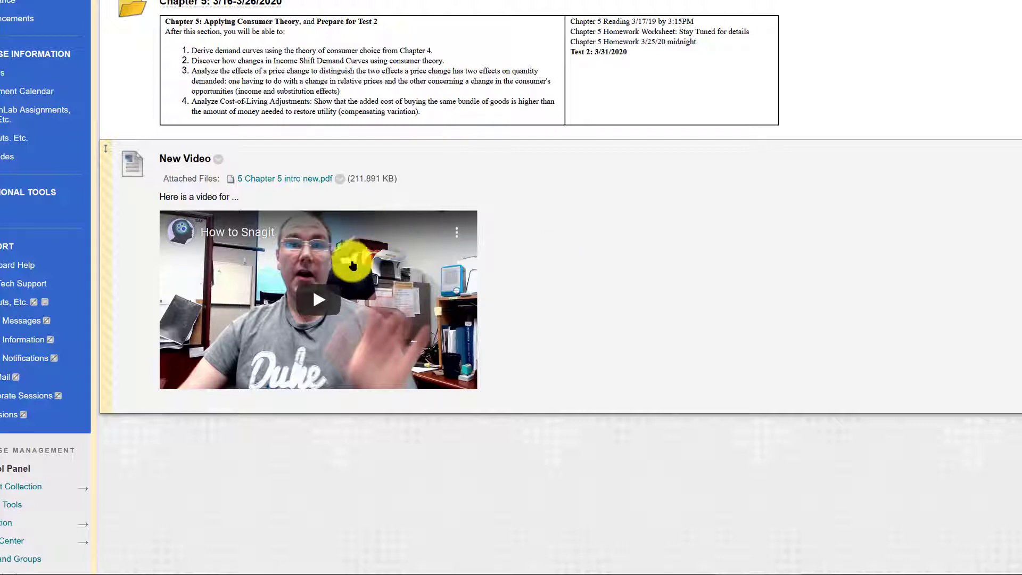
Step: Play the embedded video in the New Video item and open it on YouTube
{"action": "left_click", "coordinate": [319, 305]}
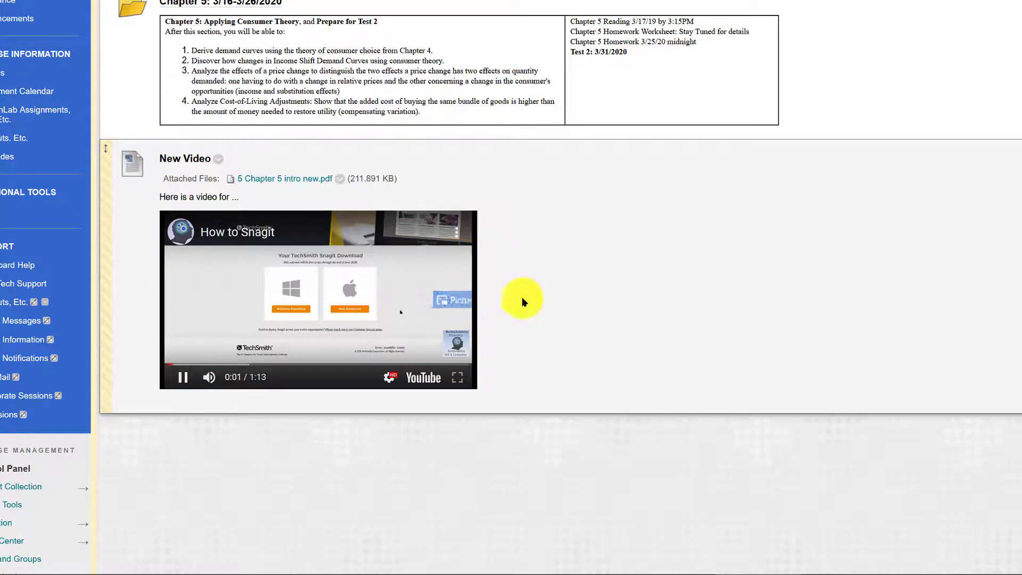
{"action": "left_click", "coordinate": [420, 378]}
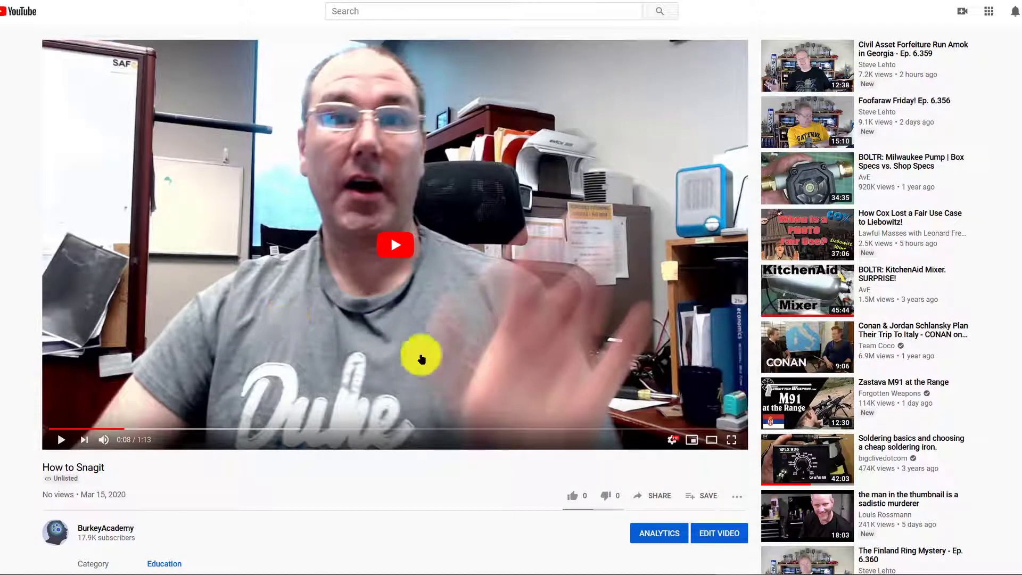
Step: Look through the playback speed and quality options of the How to Snagit video on YouTube
{"action": "left_click", "coordinate": [673, 440]}
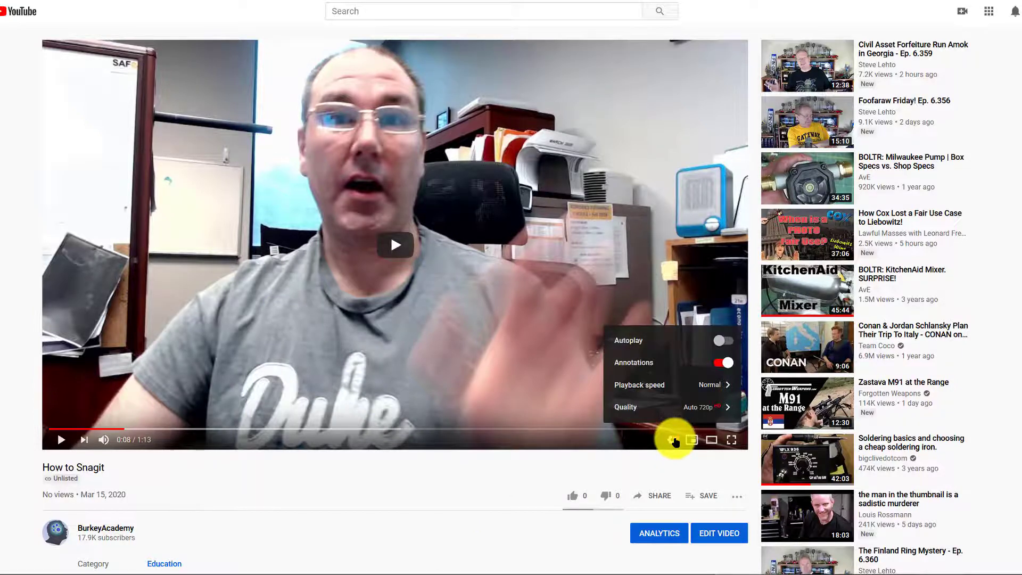
{"action": "left_click", "coordinate": [707, 385]}
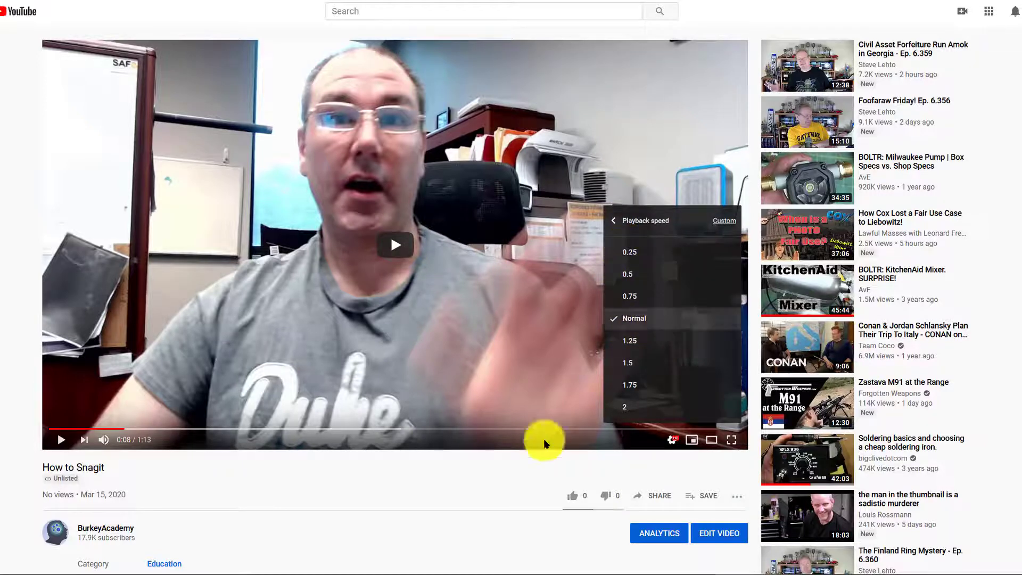
{"action": "left_click", "coordinate": [498, 491]}
{"action": "left_click", "coordinate": [670, 439]}
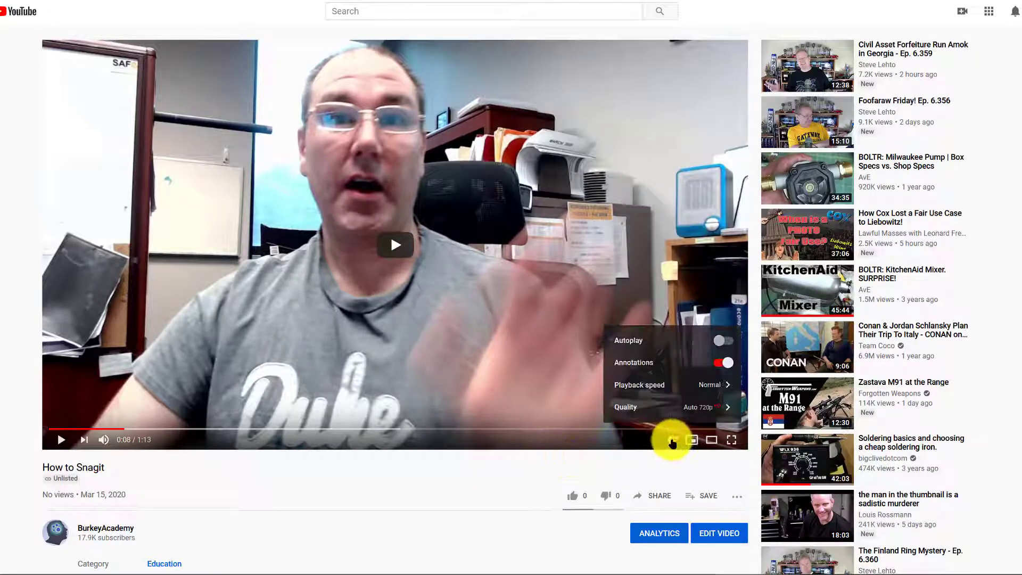
{"action": "left_click", "coordinate": [691, 406]}
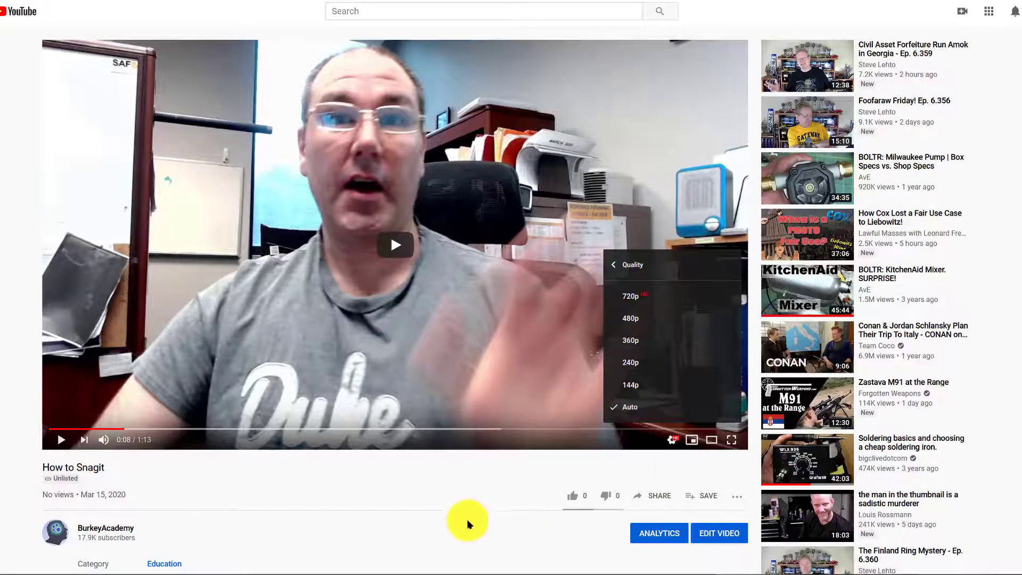
{"action": "left_click", "coordinate": [501, 463]}
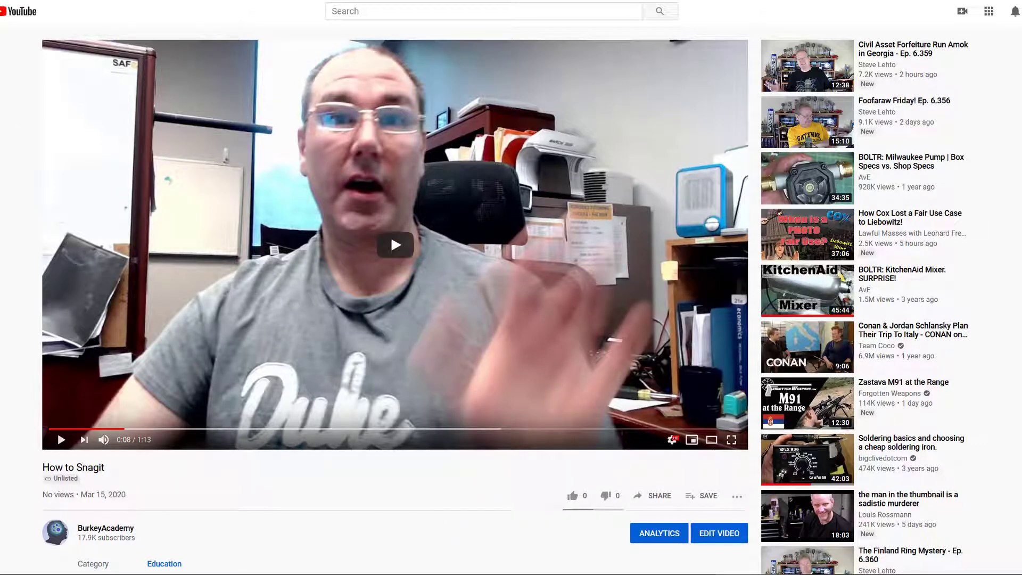